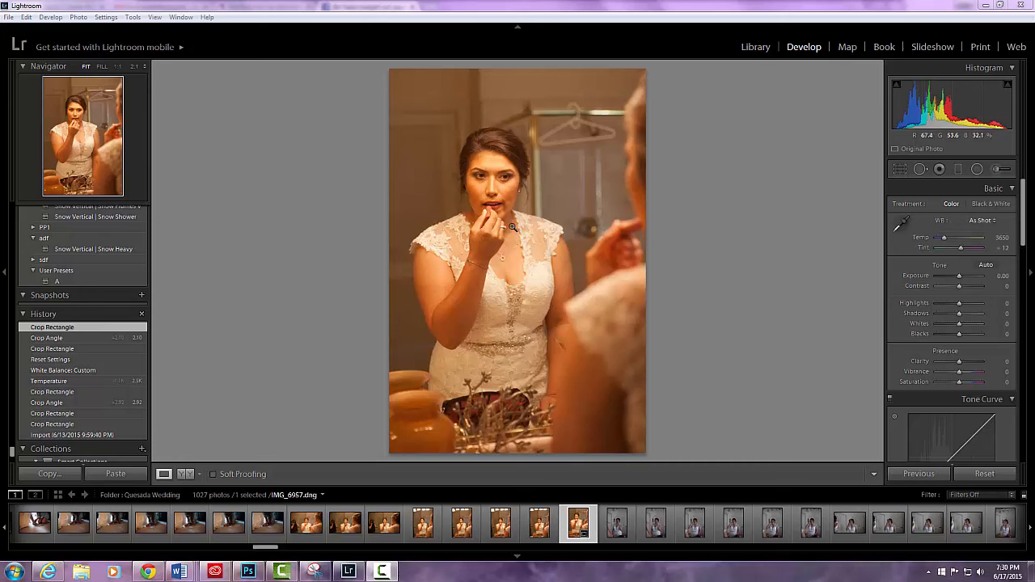
mouse_move(945, 237)
left_mouse_down()
mouse_move(961, 241)
mouse_move(941, 246)
left_mouse_up()
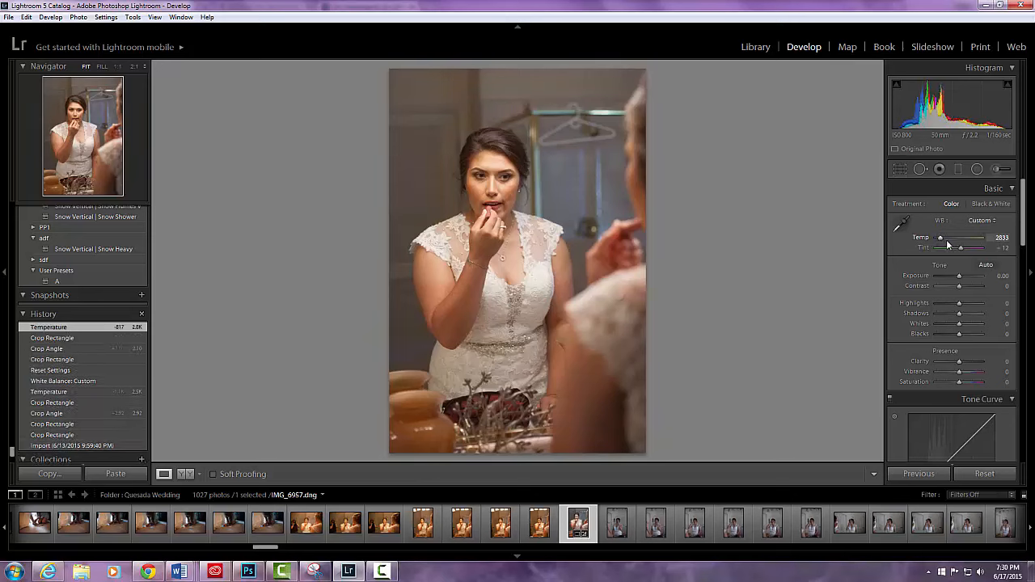
left_click(26, 17)
left_click(28, 28)
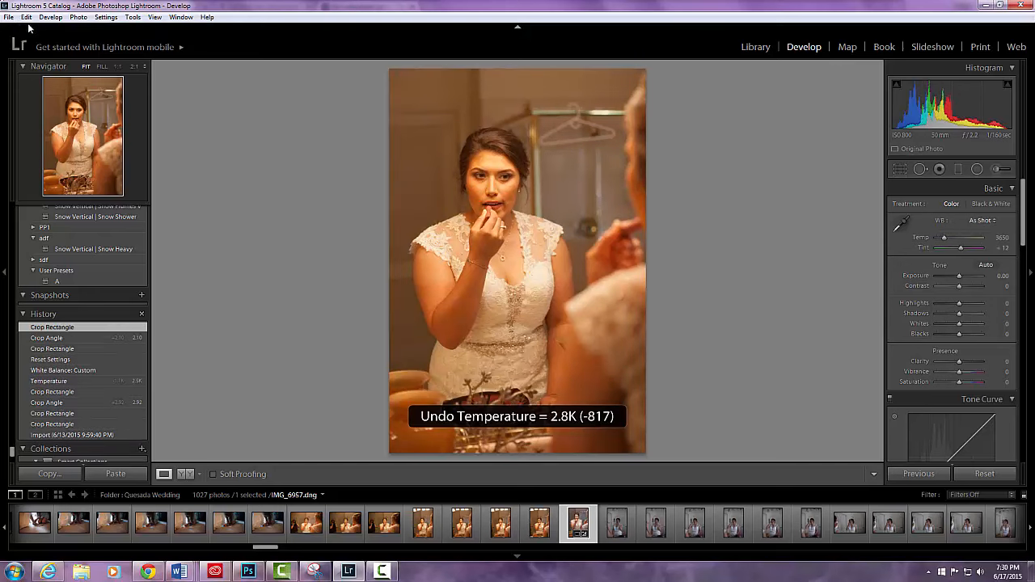
Step: Correct the bride photo's orange cast by adjusting the white balance to a temperature of 2850
left_click(900, 222)
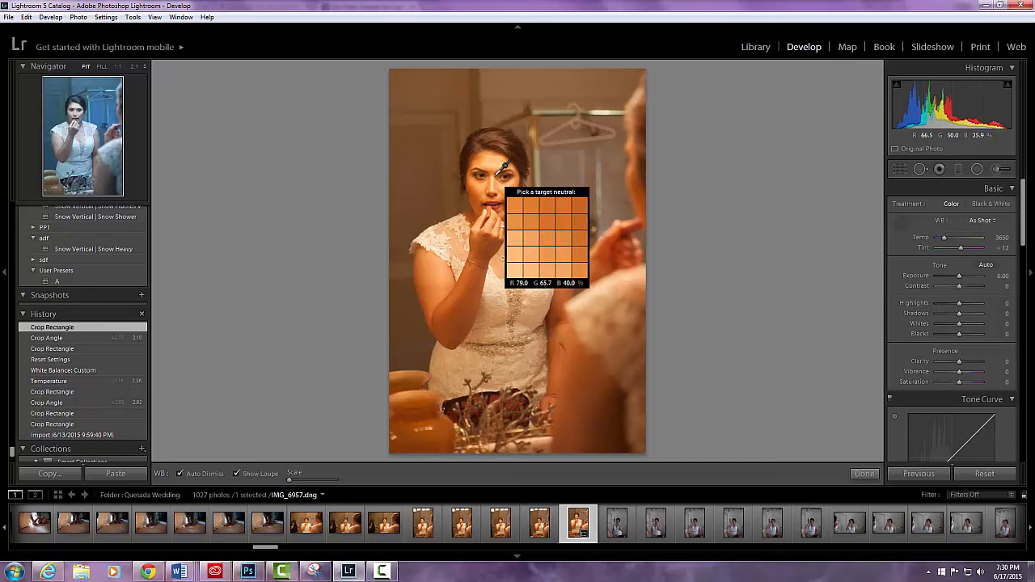
left_click(552, 170)
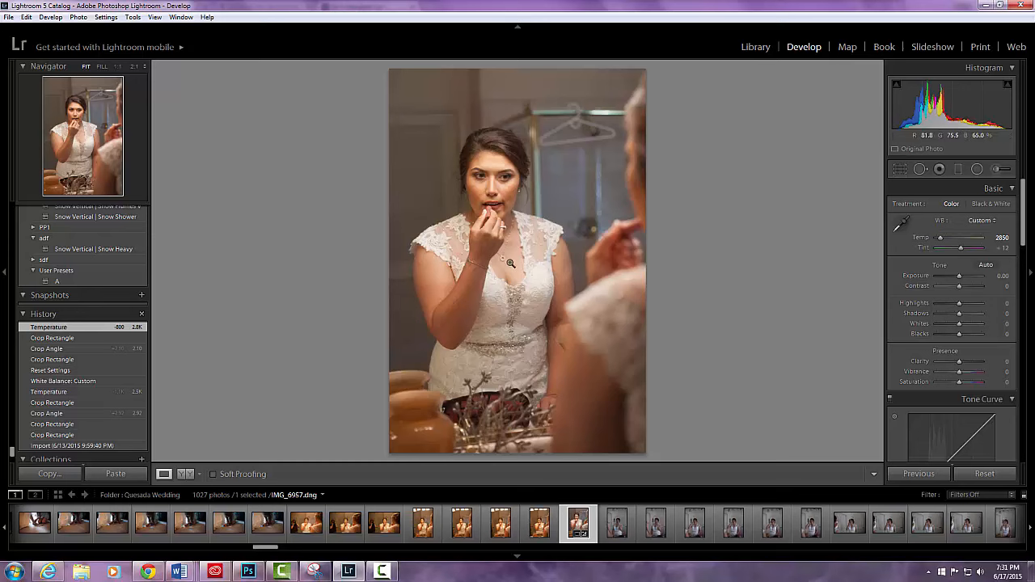
Step: Paint the bride's face with the adjustment brush using the 4-5 PP Skin Smooth effect, and close the brush
left_click(1000, 170)
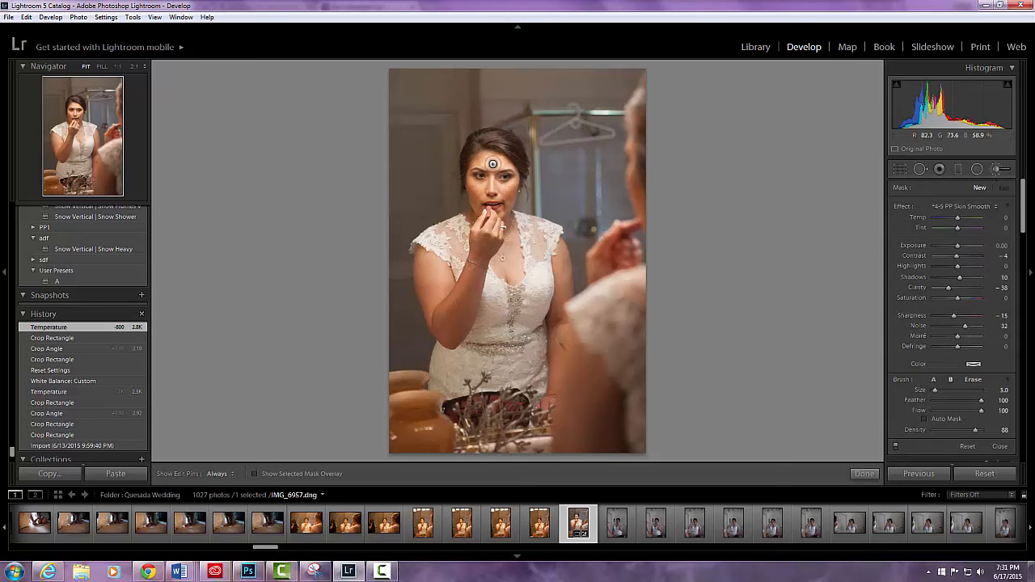
key("h")
mouse_move(483, 162)
left_mouse_down()
mouse_move(499, 162)
mouse_move(491, 182)
mouse_move(512, 186)
mouse_move(475, 189)
mouse_move(476, 204)
mouse_move(510, 185)
mouse_move(507, 200)
mouse_move(480, 189)
mouse_move(495, 173)
mouse_move(477, 162)
mouse_move(488, 160)
mouse_move(508, 166)
mouse_move(500, 219)
mouse_move(498, 194)
mouse_move(480, 191)
mouse_move(513, 224)
mouse_move(540, 199)
left_mouse_up()
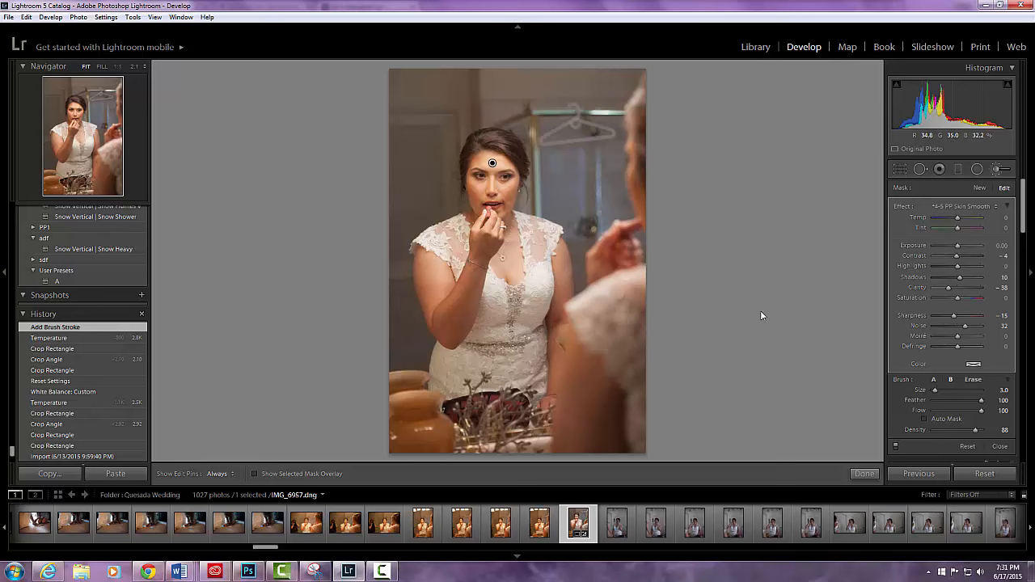
left_click(1000, 447)
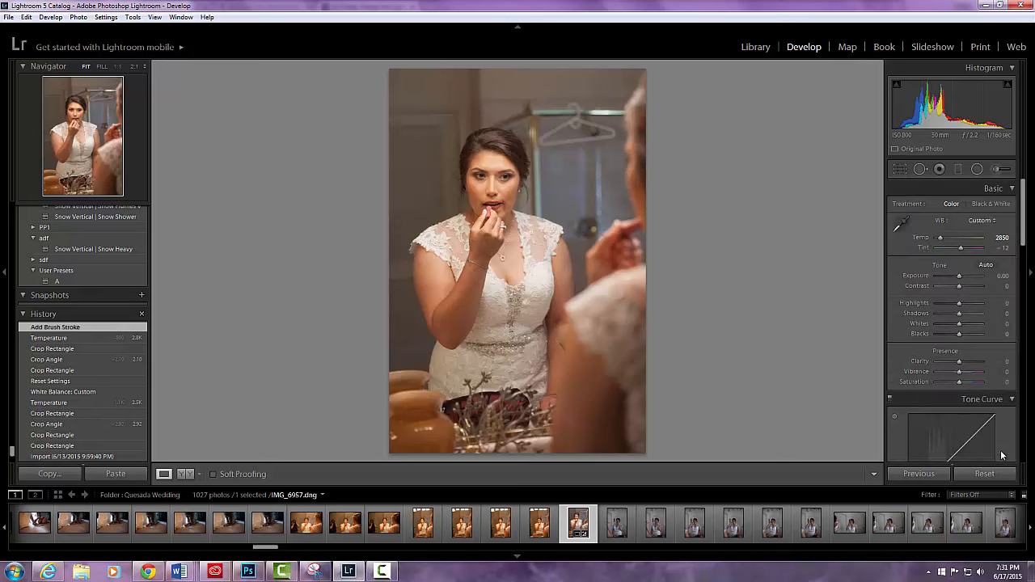
Step: Find the PP Clean and Creative presets and apply A Quick Clean to the photo
scroll(81, 275, "up", 5)
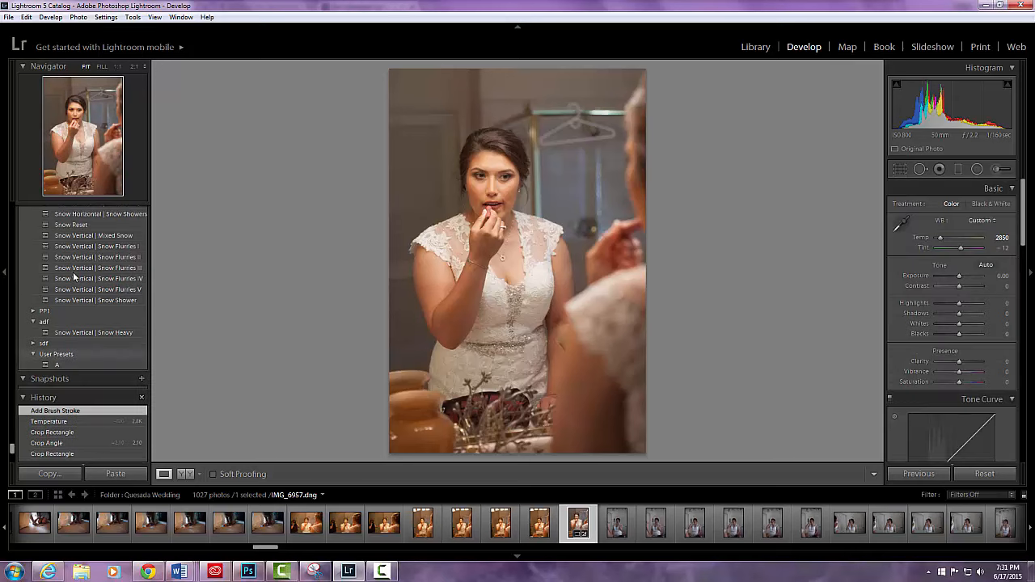
scroll(73, 275, "down", 10)
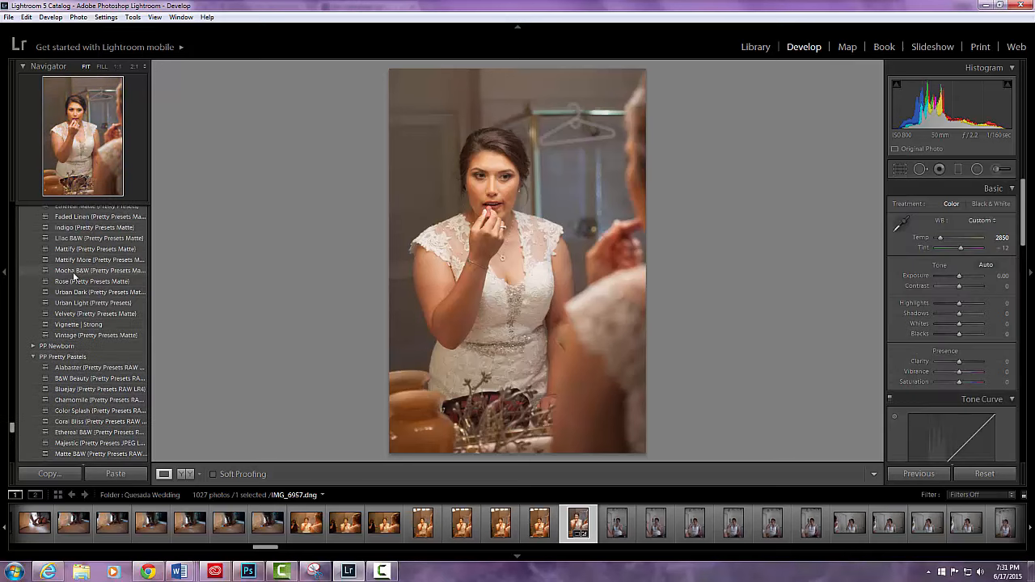
scroll(73, 275, "up", 3)
scroll(73, 276, "down", 10)
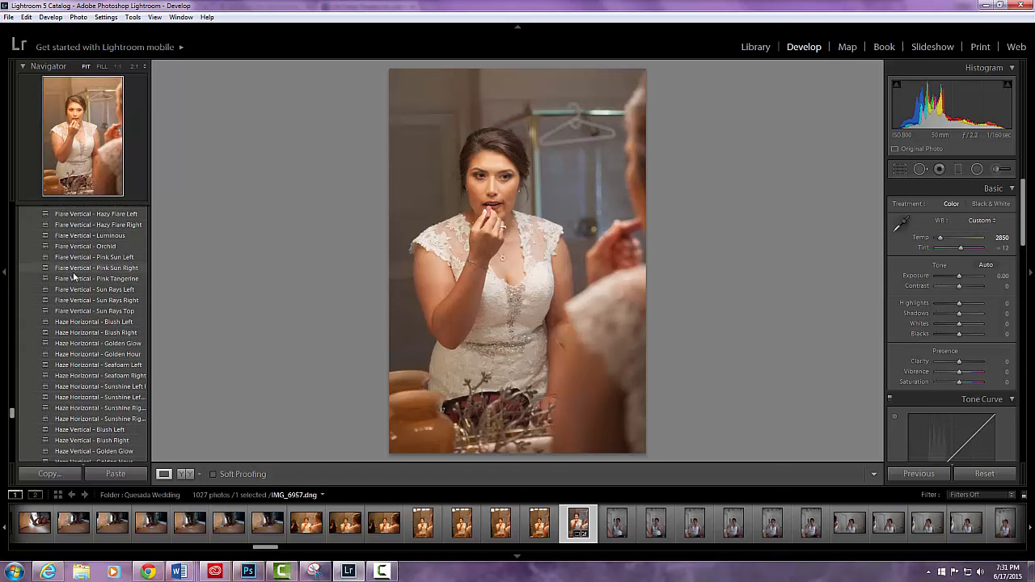
scroll(74, 277, "up", 8)
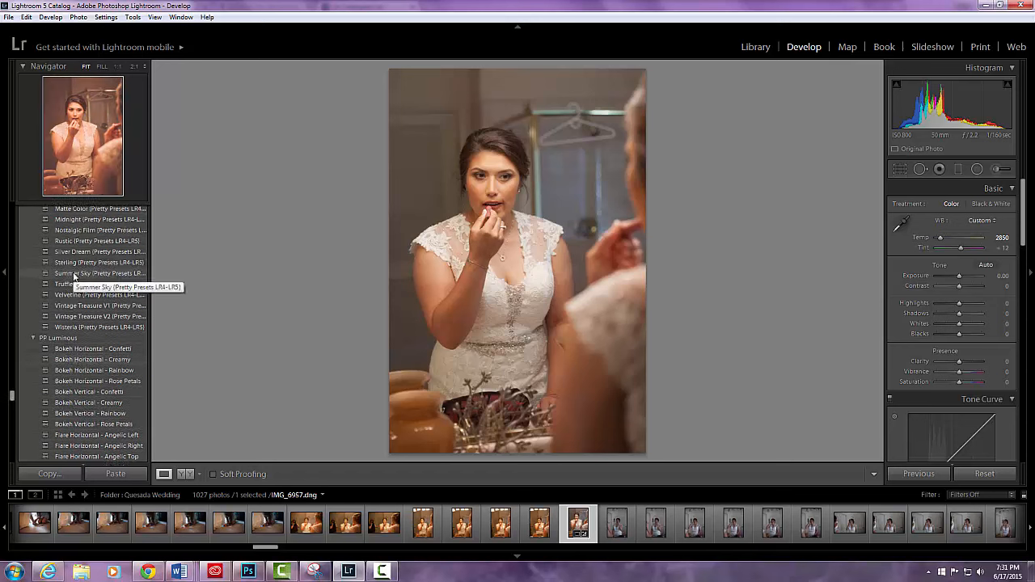
scroll(74, 276, "up", 7)
scroll(73, 276, "up", 10)
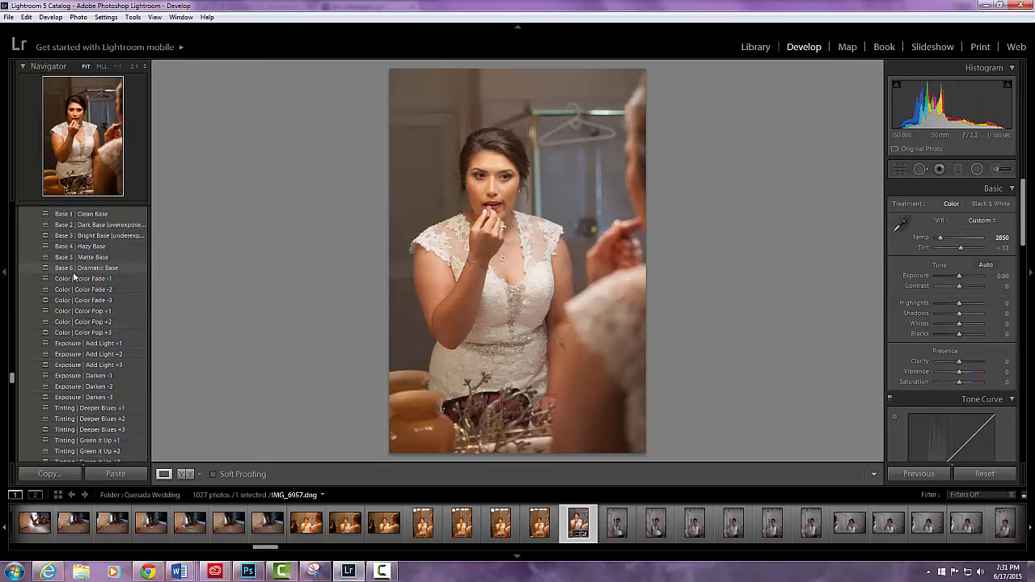
scroll(74, 275, "up", 6)
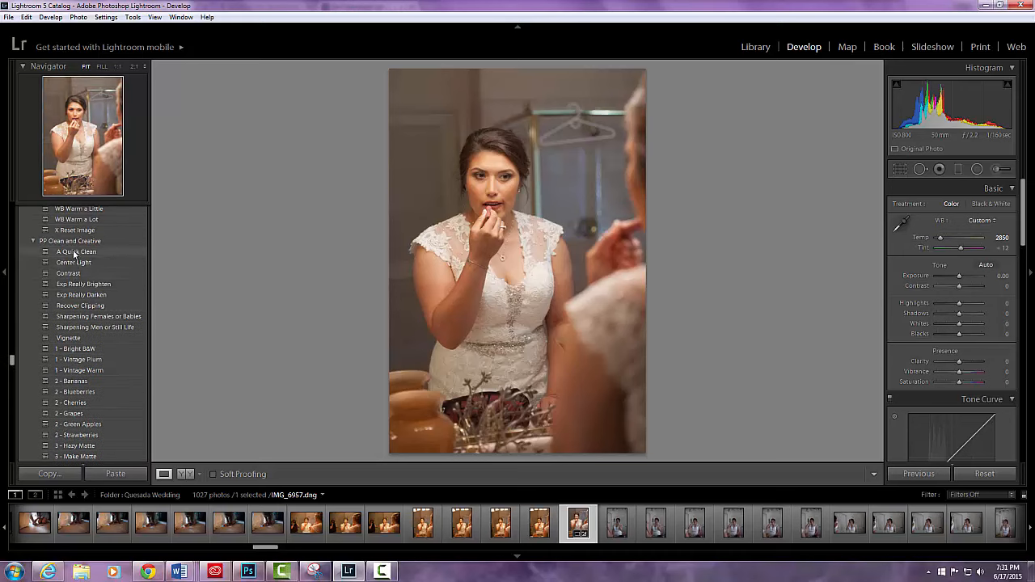
left_click(76, 252)
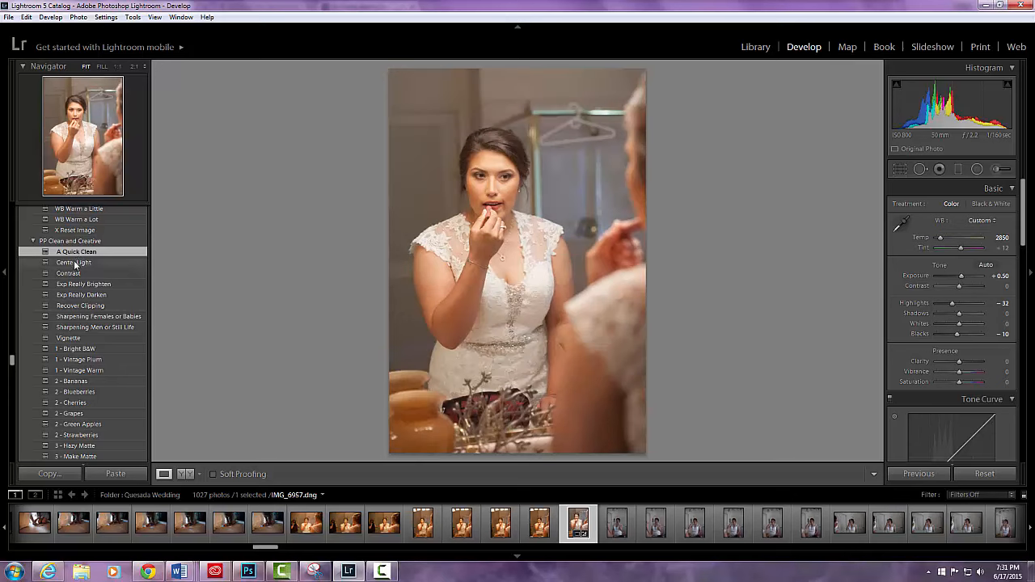
Step: Stack the Center Light, Contrast and Recover Clipping presets on the photo
left_click(75, 264)
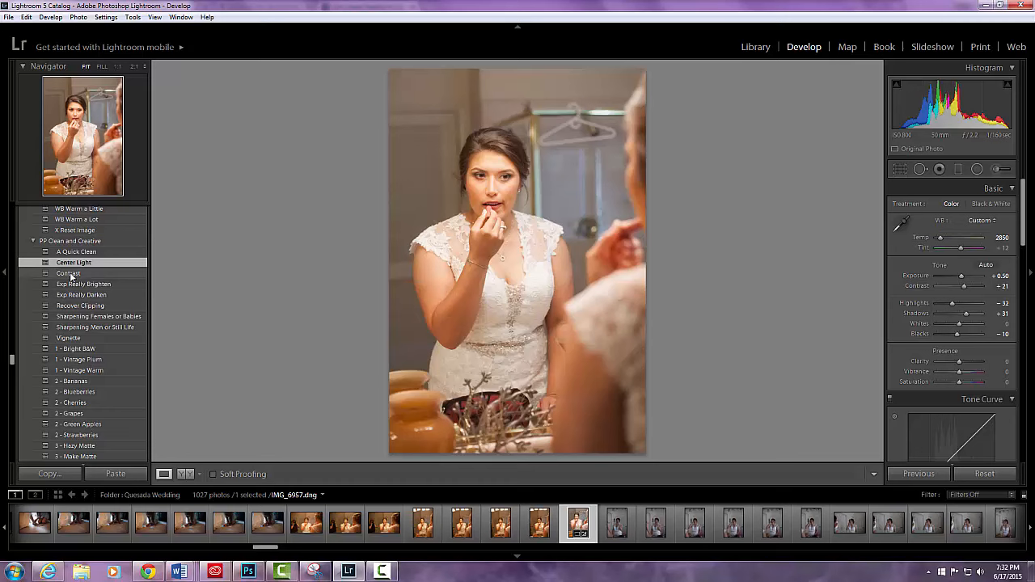
left_click(71, 274)
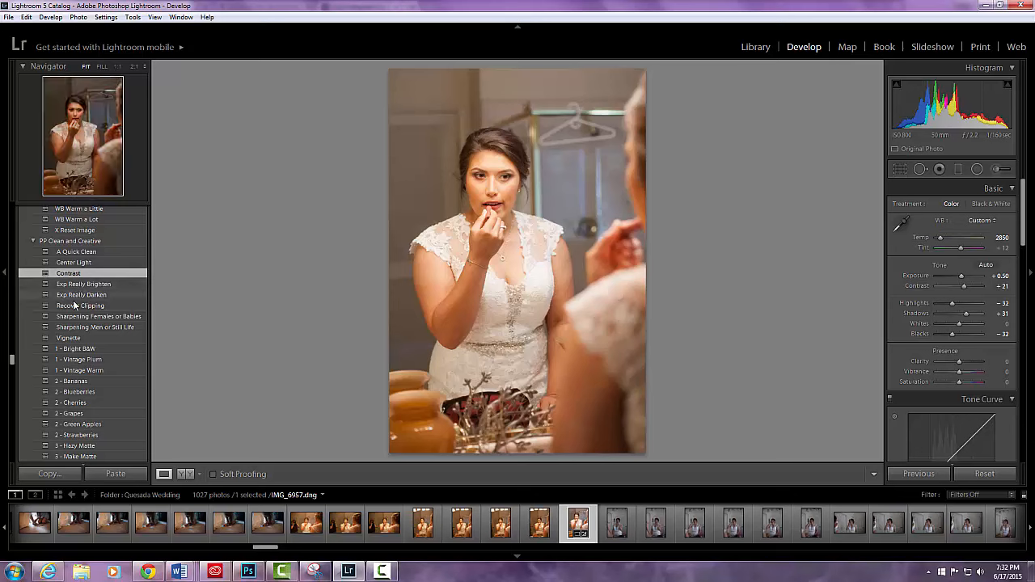
left_click(73, 308)
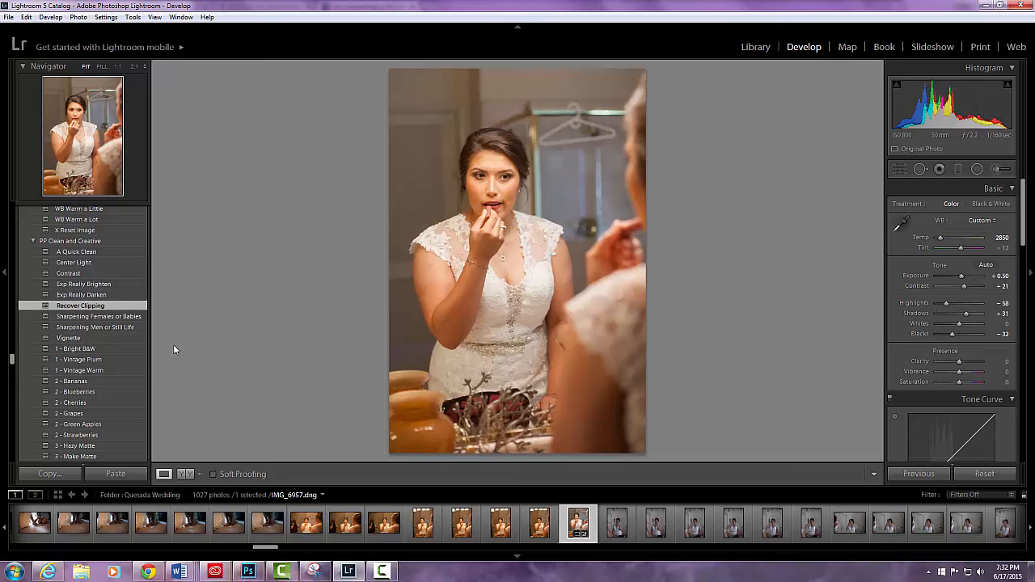
Step: Soften the orange skin tones by setting the orange saturation to -11 and its luminance to +16
scroll(988, 354, "down", 2)
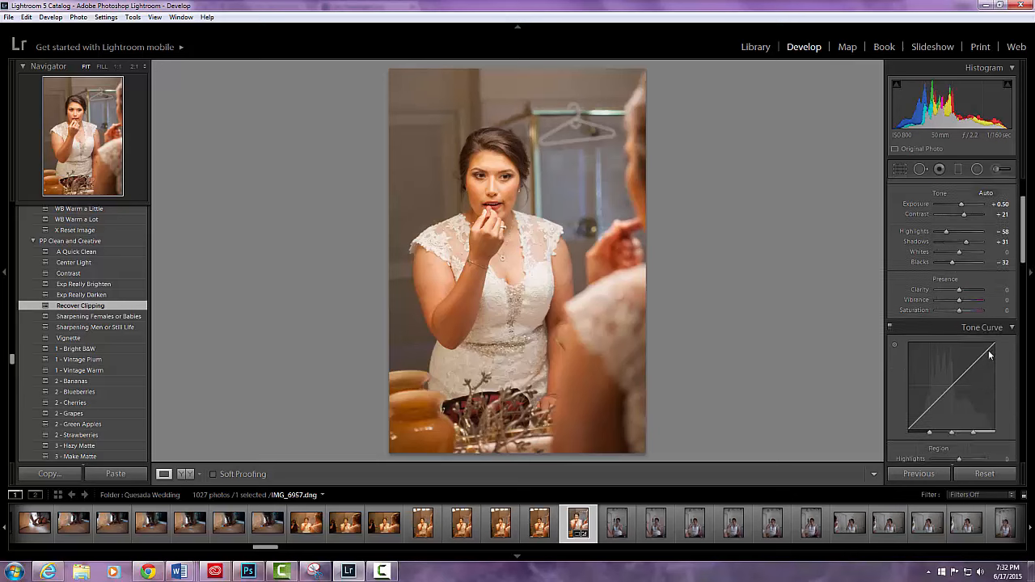
scroll(988, 354, "down", 8)
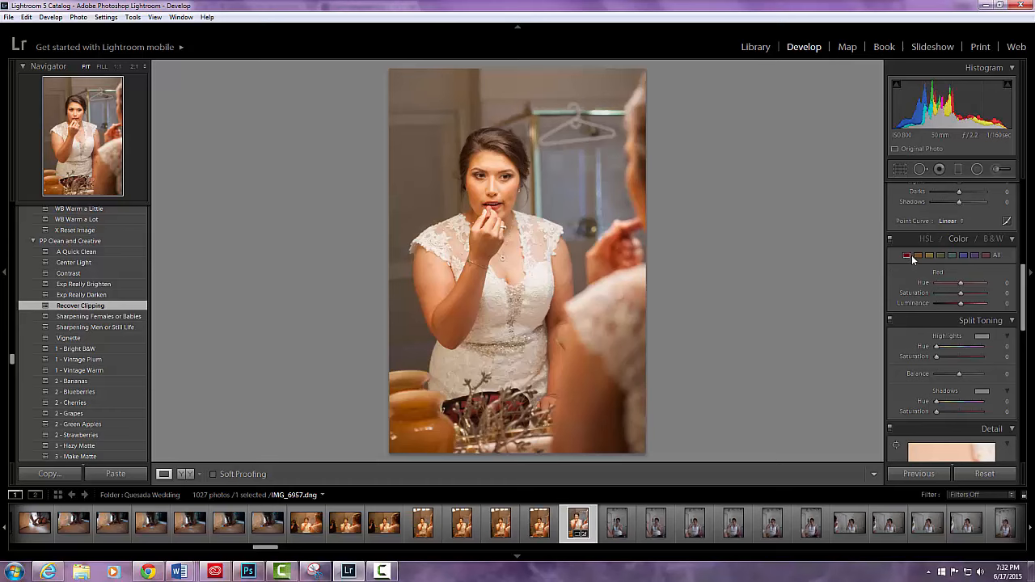
left_click(918, 255)
scroll(961, 295, "down", 2)
scroll(960, 293, "down", 5)
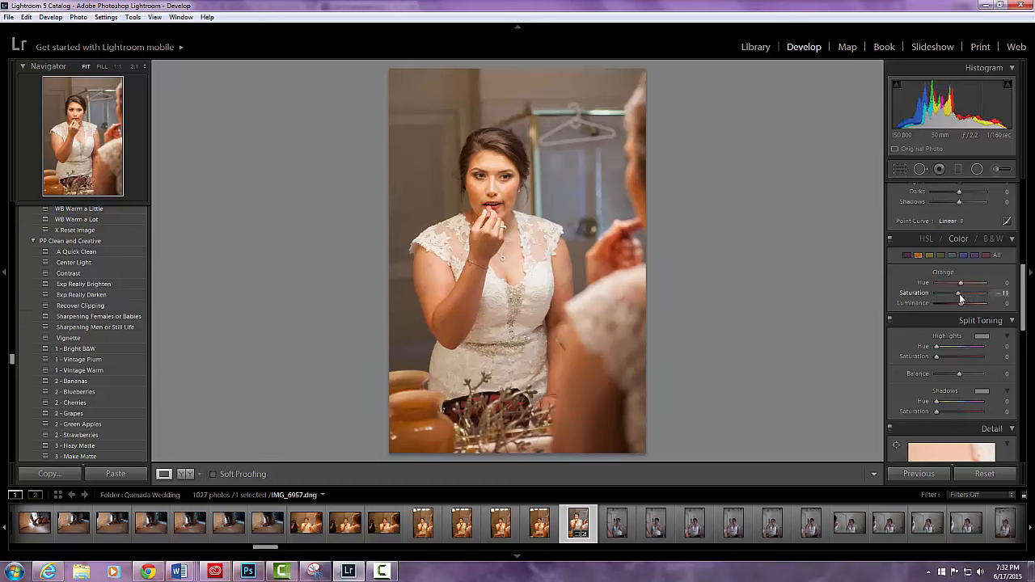
left_click_drag(961, 304, 964, 307)
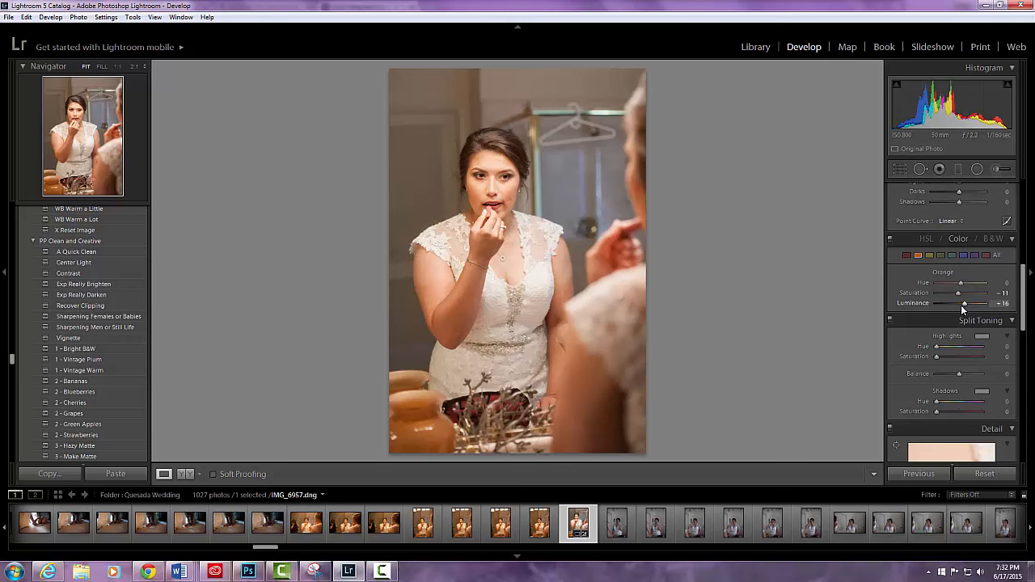
Step: Set the photo's clarity to -10 and its shadows to +5 in the basic adjustments
scroll(961, 305, "up", 5)
scroll(960, 304, "up", 2)
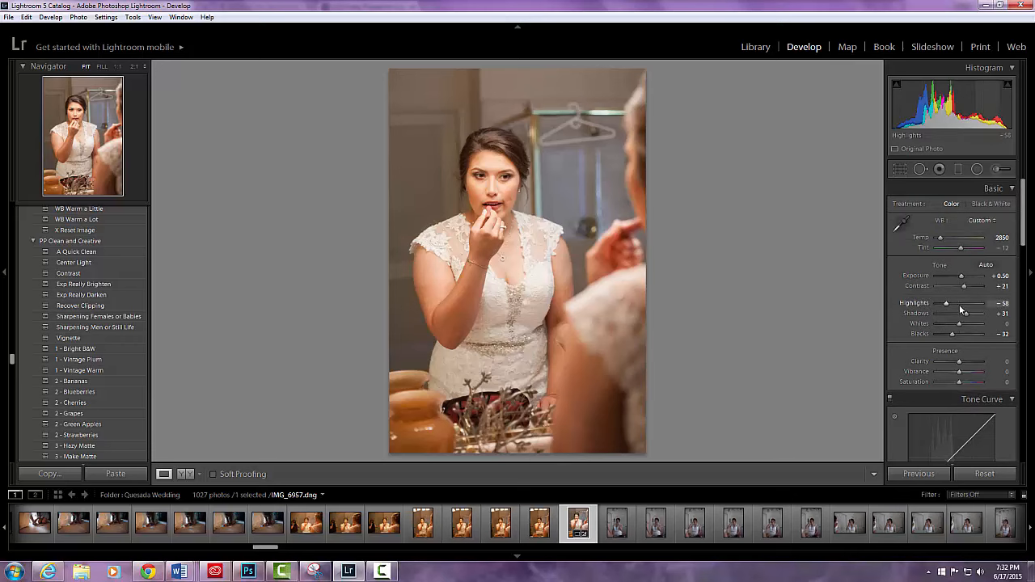
left_click_drag(961, 366, 958, 366)
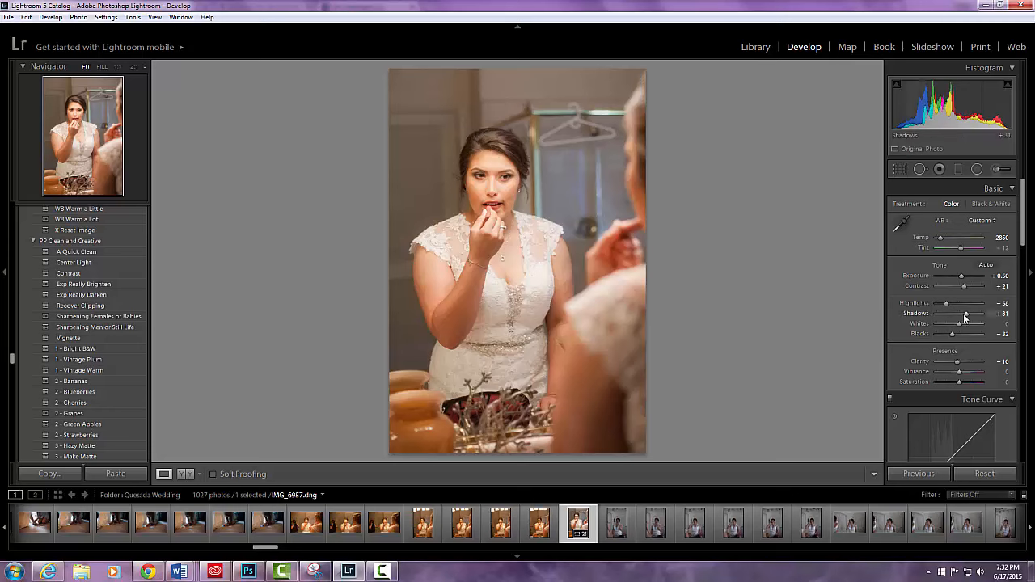
left_click_drag(968, 317, 962, 315)
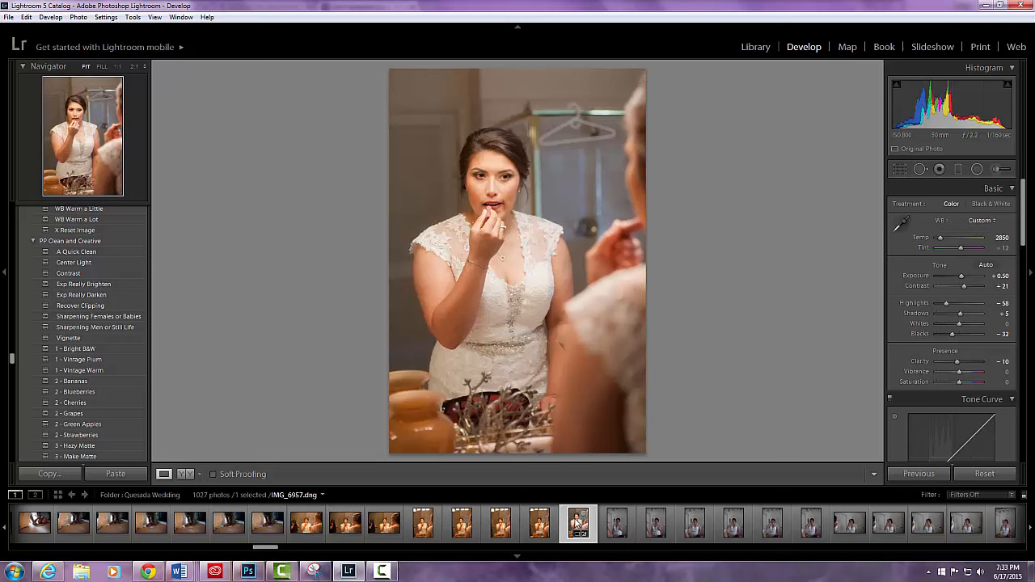
key("p")
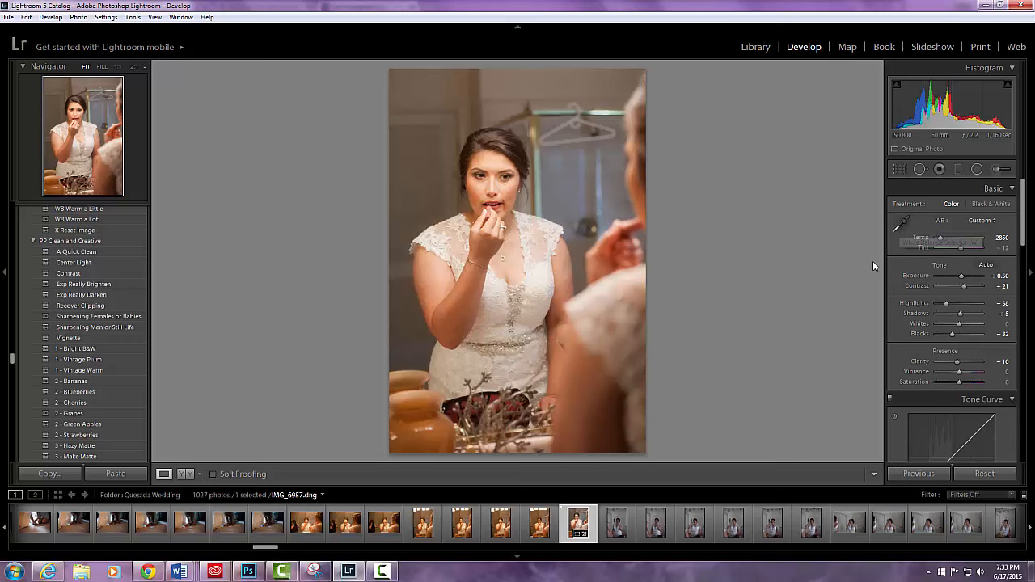
left_click(382, 572)
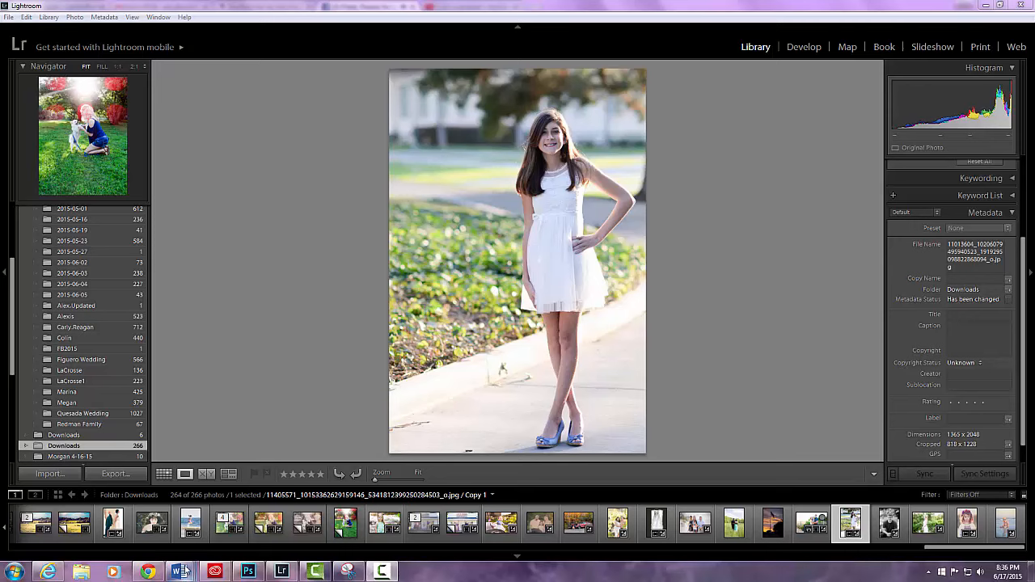
Step: Switch to Chrome to view the group photo on the Pretty Presets for Lightroom page
mouse_move(147, 573)
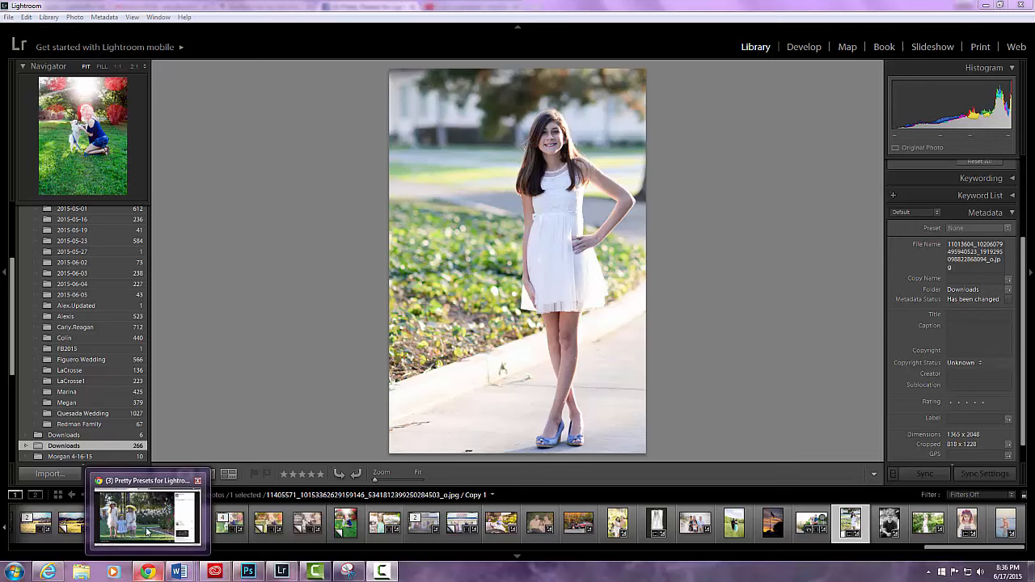
left_click(151, 530)
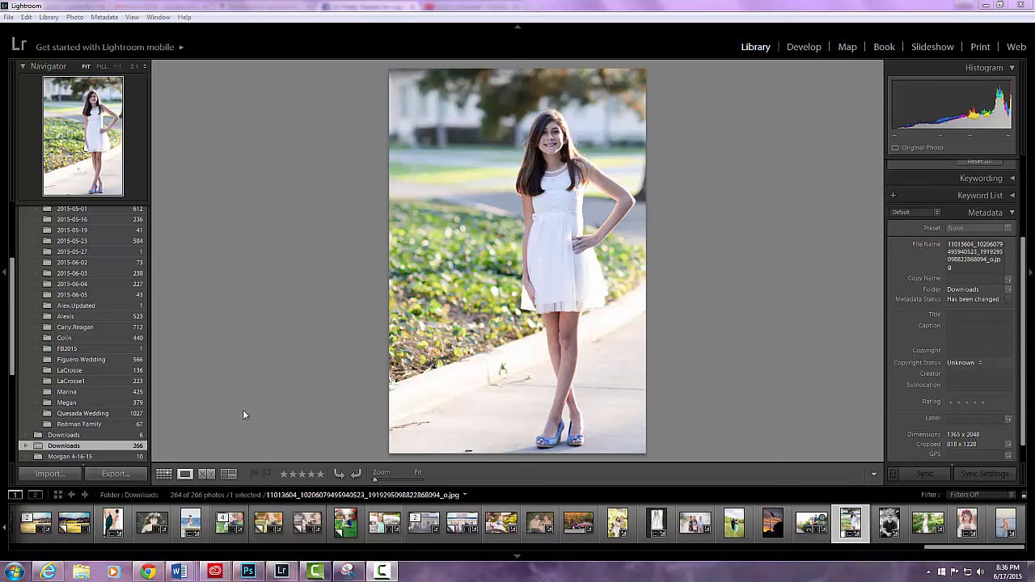
Step: Start a photo import and choose the Downloads folder as the source
left_click(71, 448)
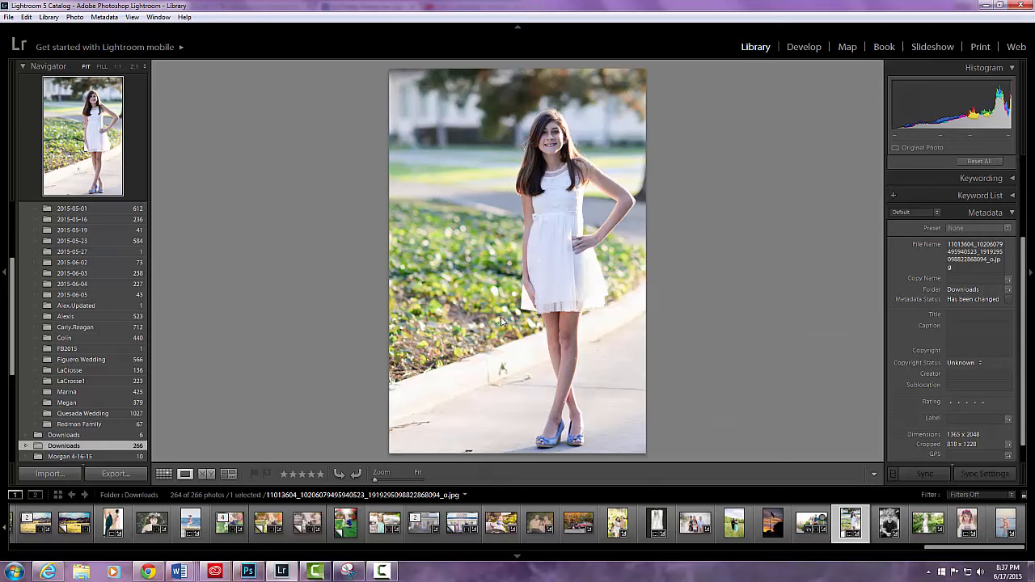
key("ctrl+shift+i")
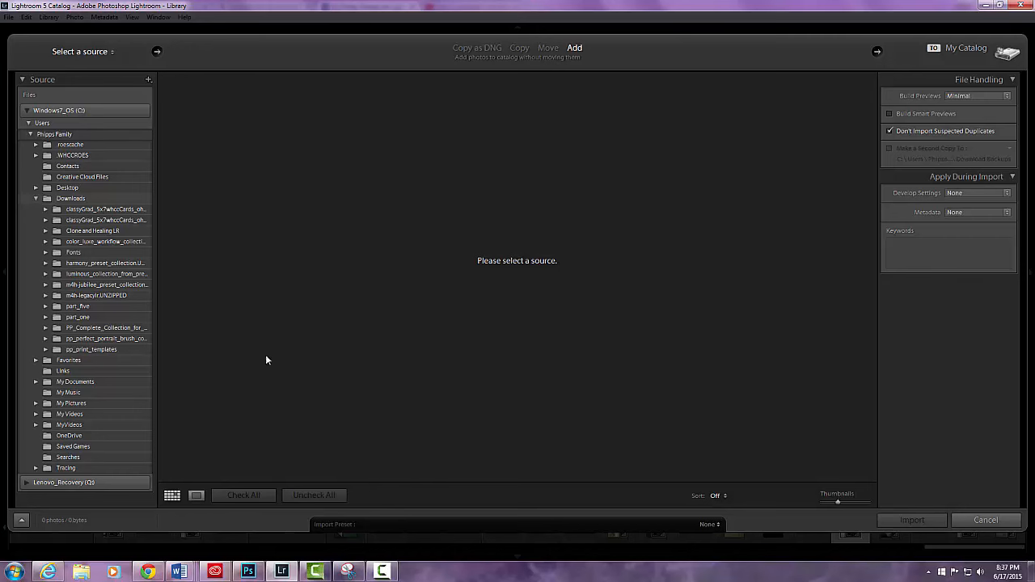
left_click(71, 199)
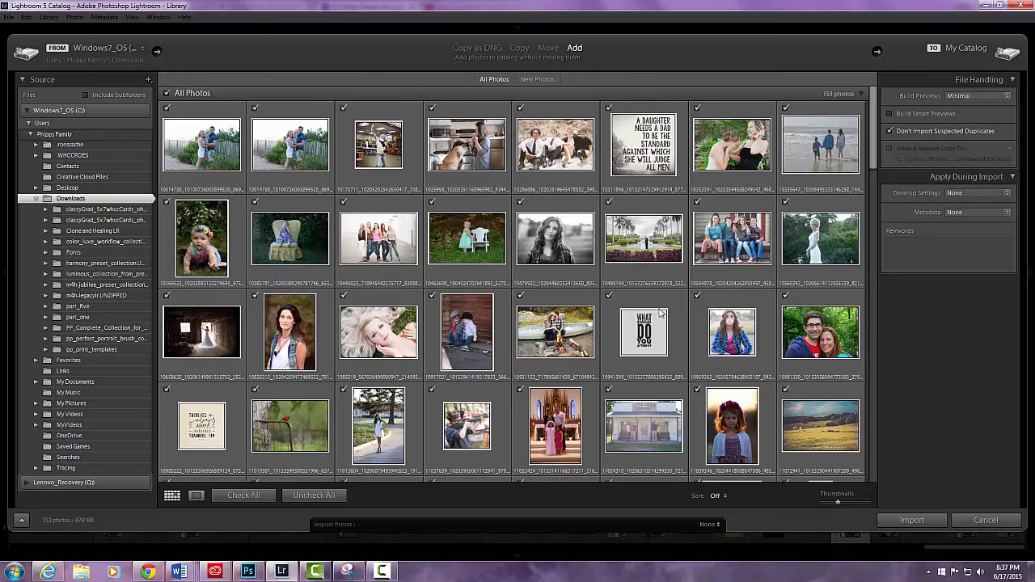
Step: Uncheck all photos in the import list and check only the garden photo of the group standing on the lawn
left_click(324, 495)
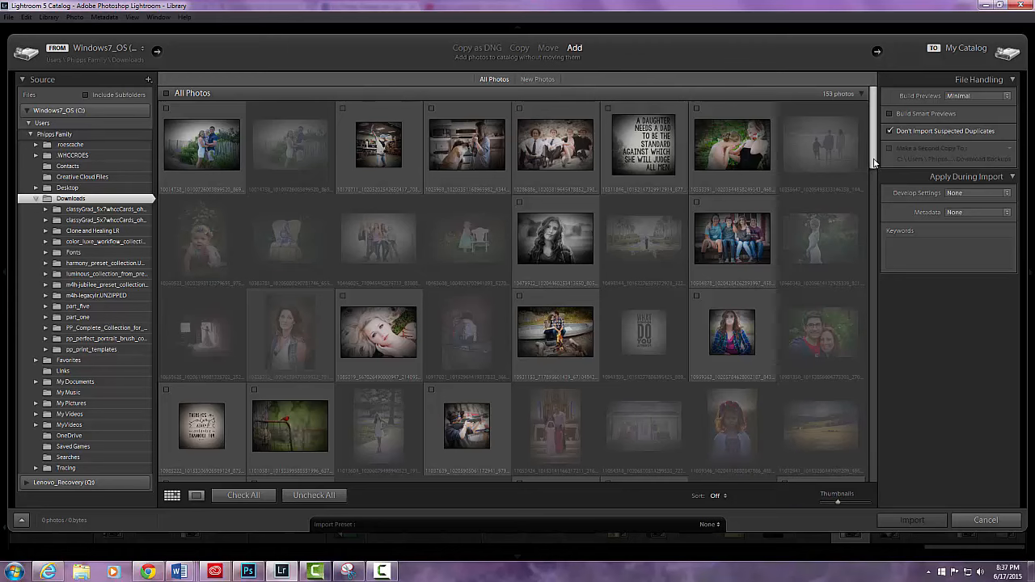
scroll(871, 179, "down", 2)
scroll(865, 185, "down", 3)
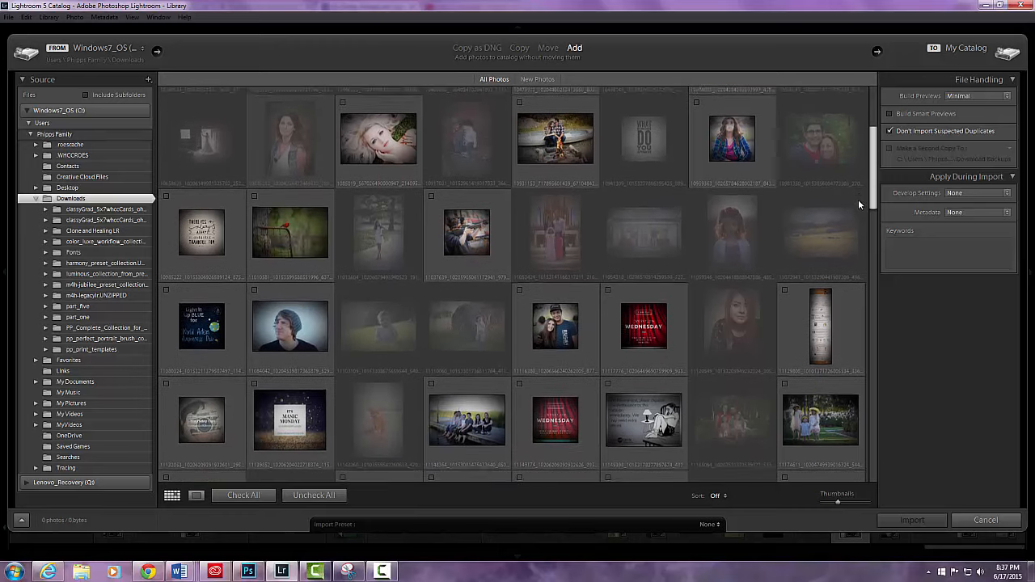
scroll(858, 202, "down", 1)
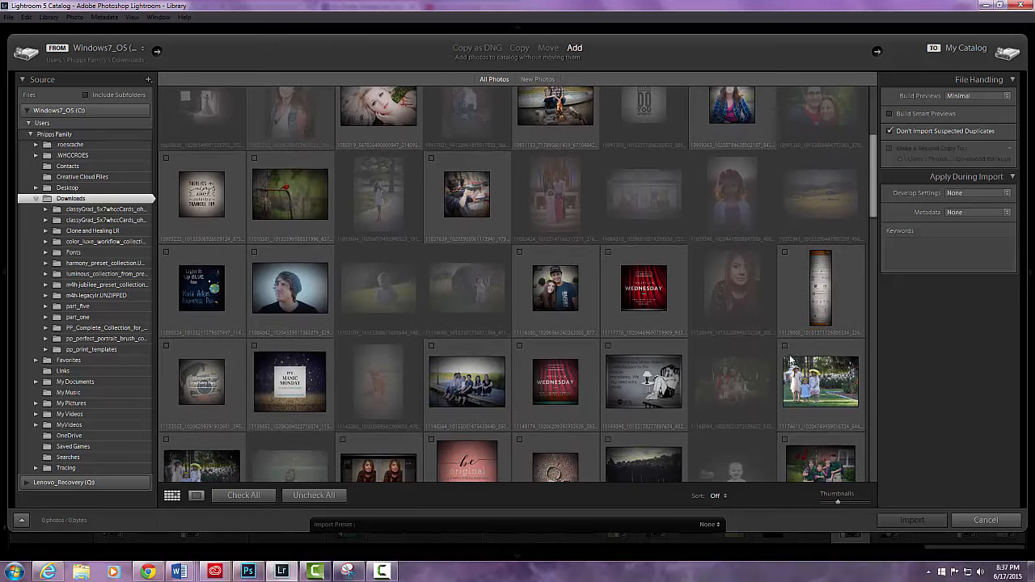
left_click(786, 347)
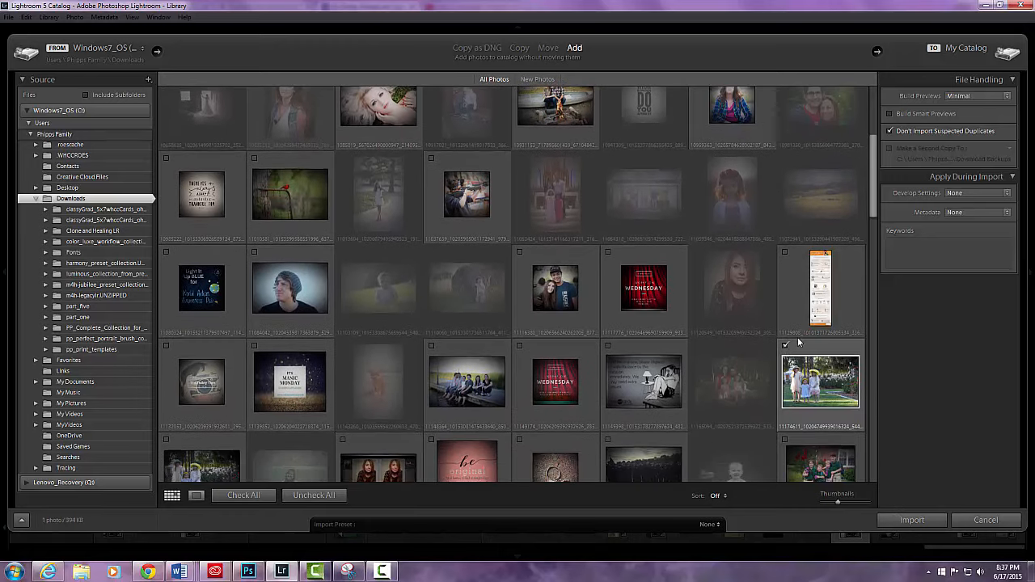
Step: Import the checked garden photo into the catalog, enlarge it and open it in the Develop module
left_click(913, 521)
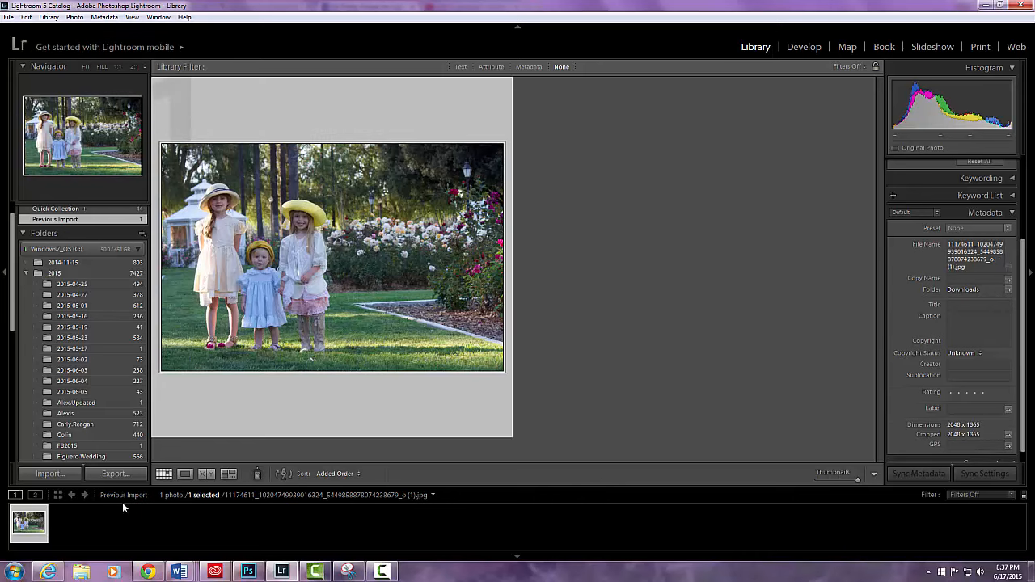
left_click(185, 474)
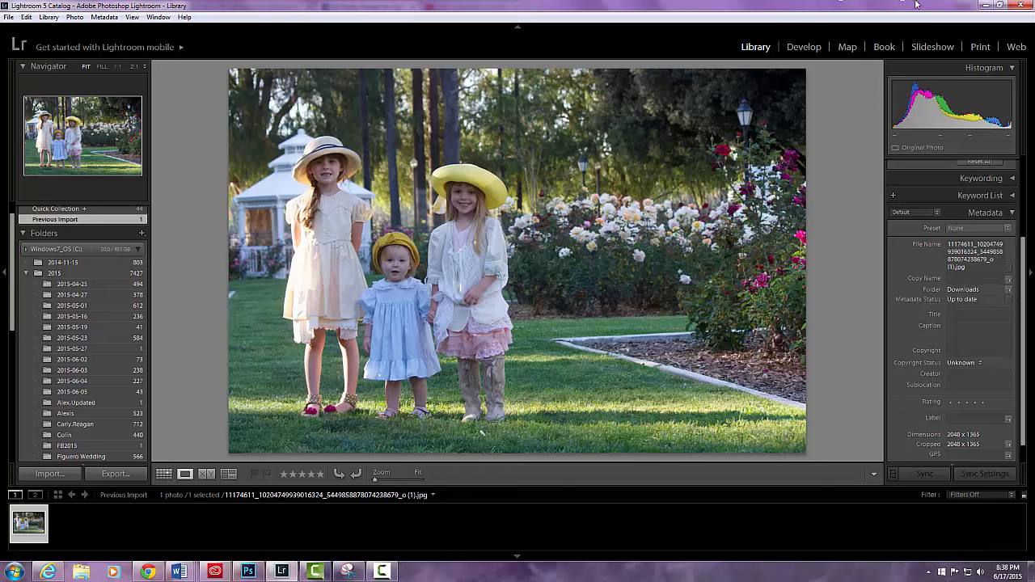
left_click(806, 49)
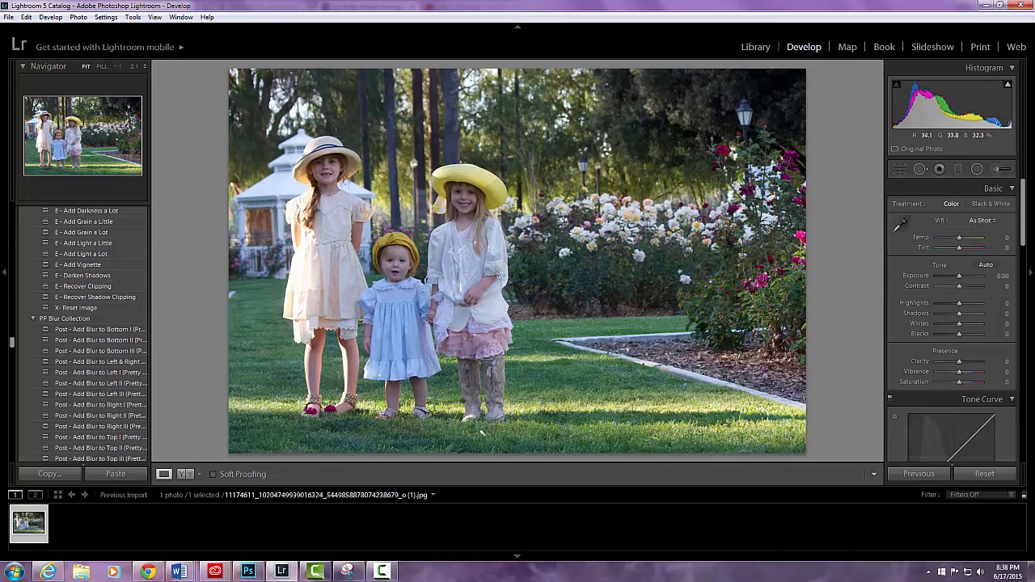
Step: Crop the photo closer around the three girls at the original aspect ratio, trimming its upper, lower and right edges
left_click(901, 168)
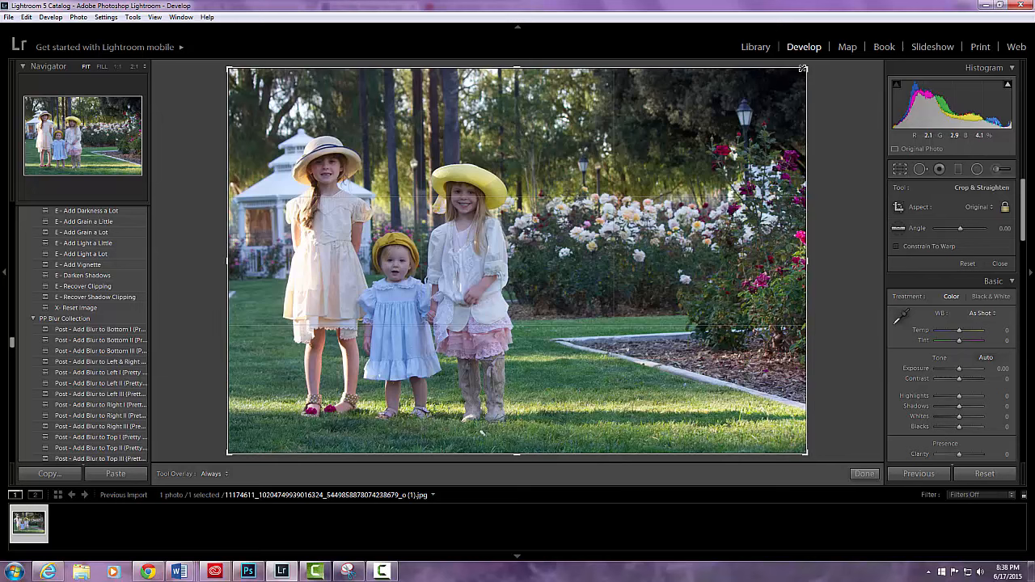
left_click_drag(803, 69, 769, 97)
left_click_drag(645, 156, 646, 176)
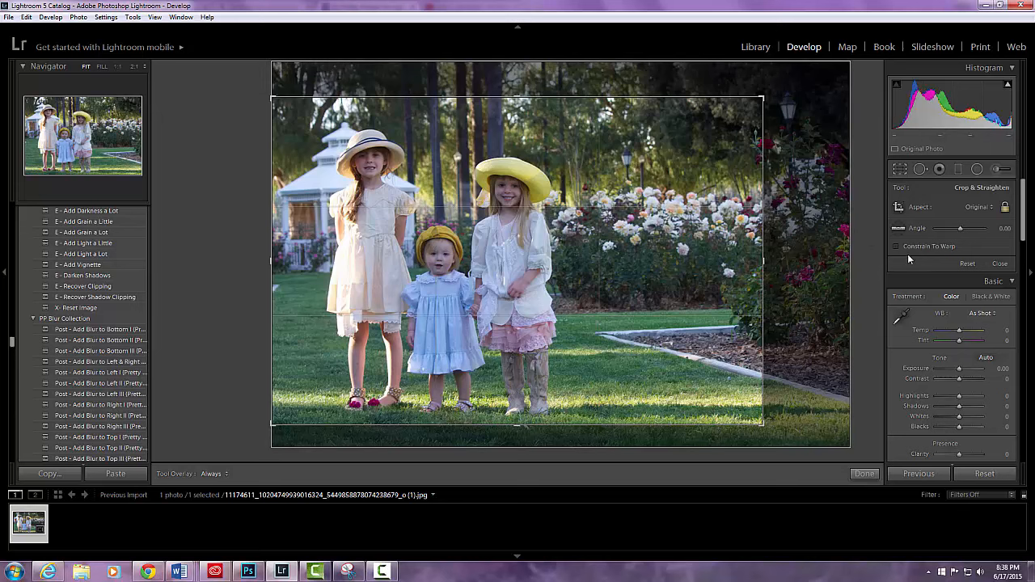
left_click(1000, 265)
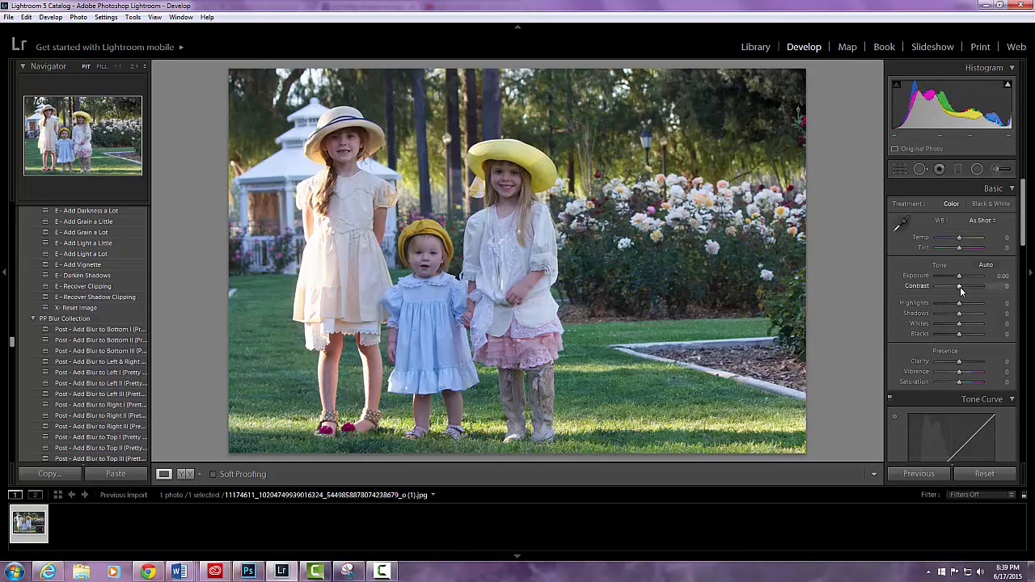
Step: Set the photo's contrast to +38, blacks to +52, exposure to +0.24 and shadows to -43
left_click_drag(960, 291, 968, 292)
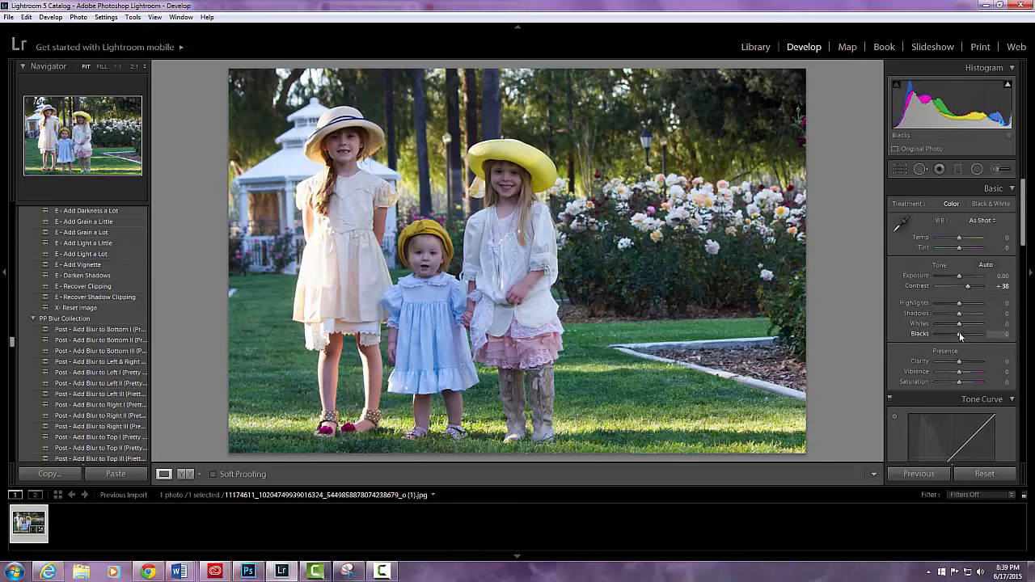
left_click_drag(960, 334, 972, 334)
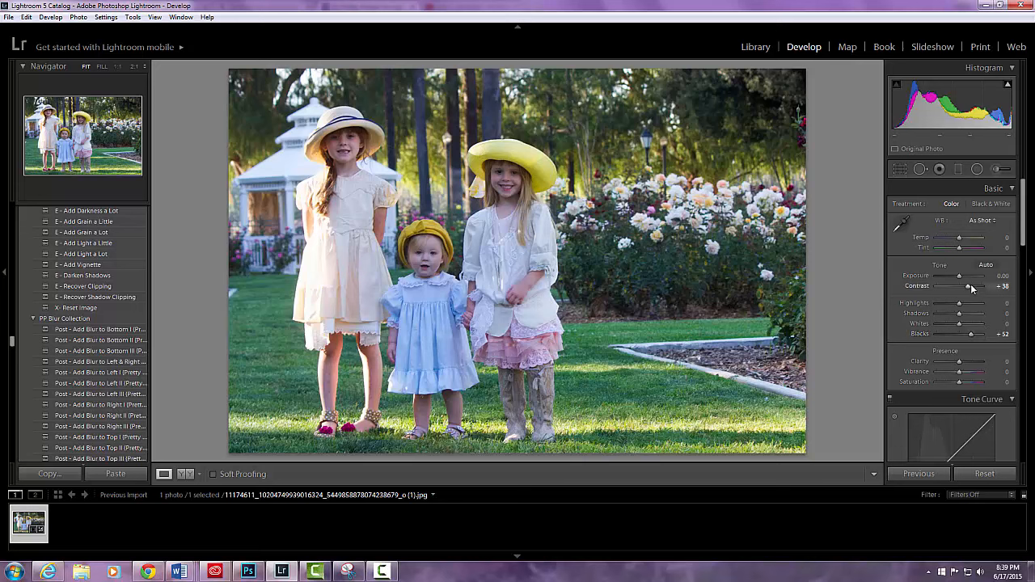
left_click_drag(962, 279, 962, 279)
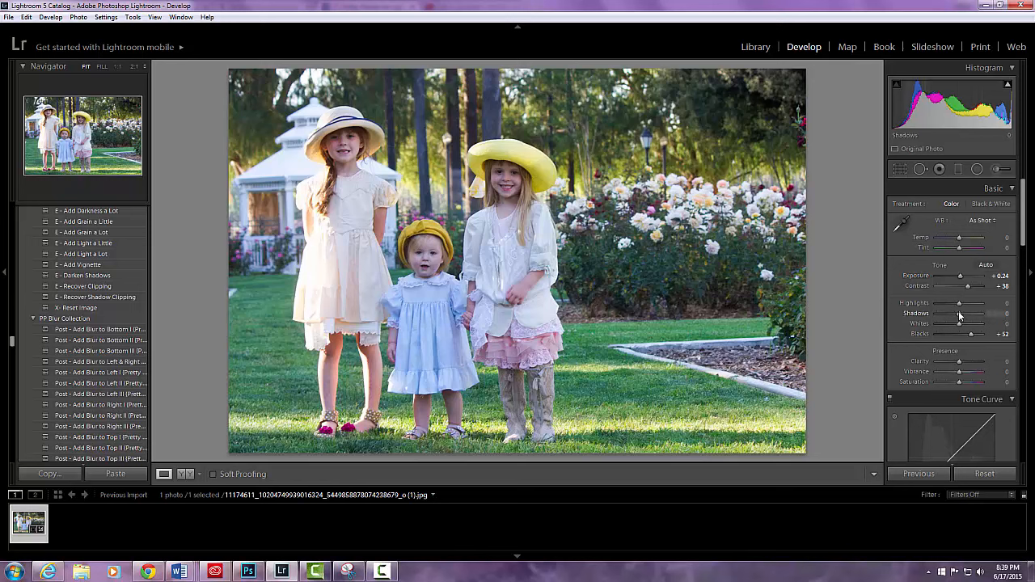
left_click_drag(960, 313, 948, 313)
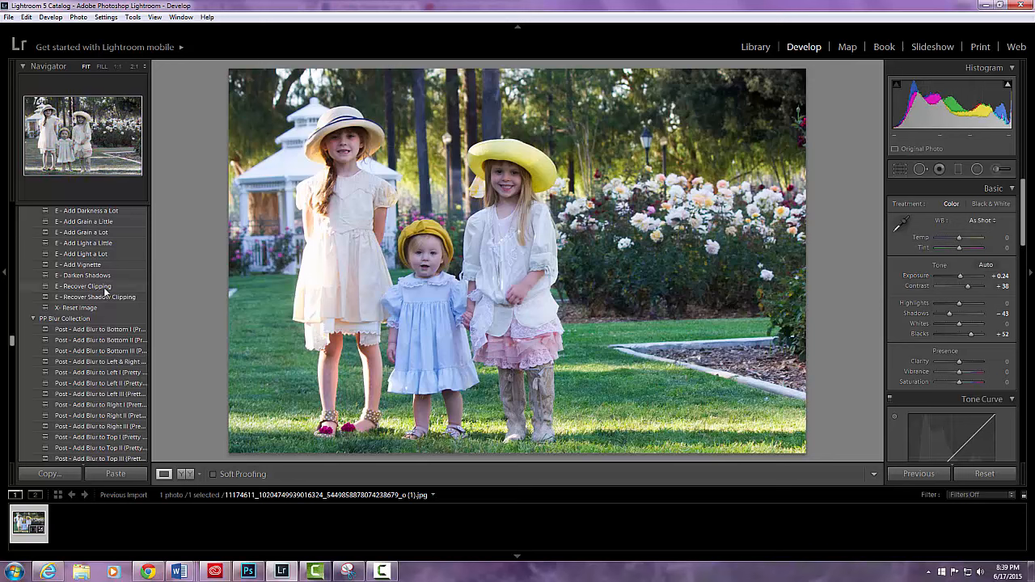
Step: Try the All in One | Honeydew preset from PP Color Luxe and reset all of the photo's develop settings
scroll(104, 288, "down", 5)
scroll(104, 291, "down", 5)
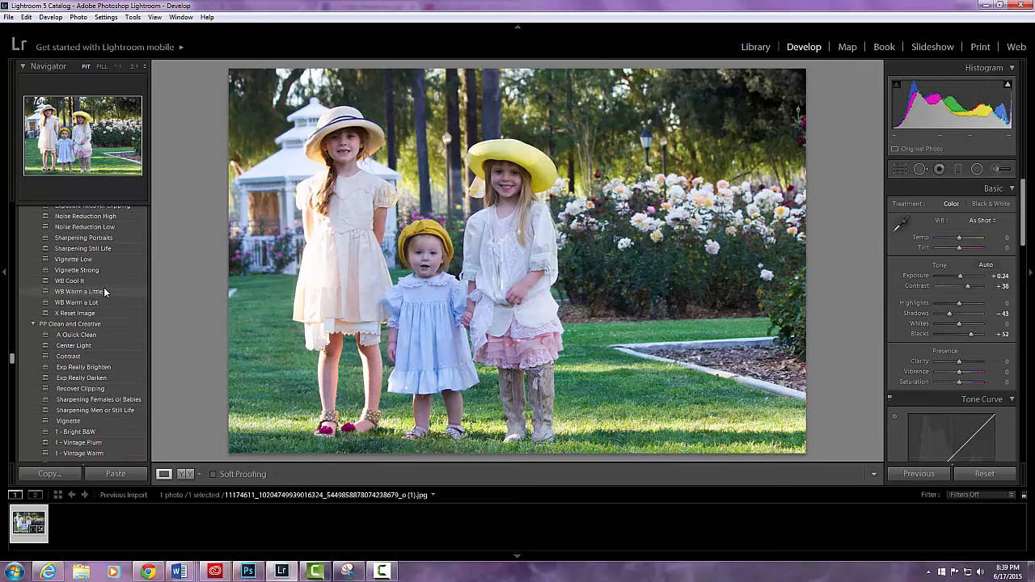
scroll(104, 291, "down", 10)
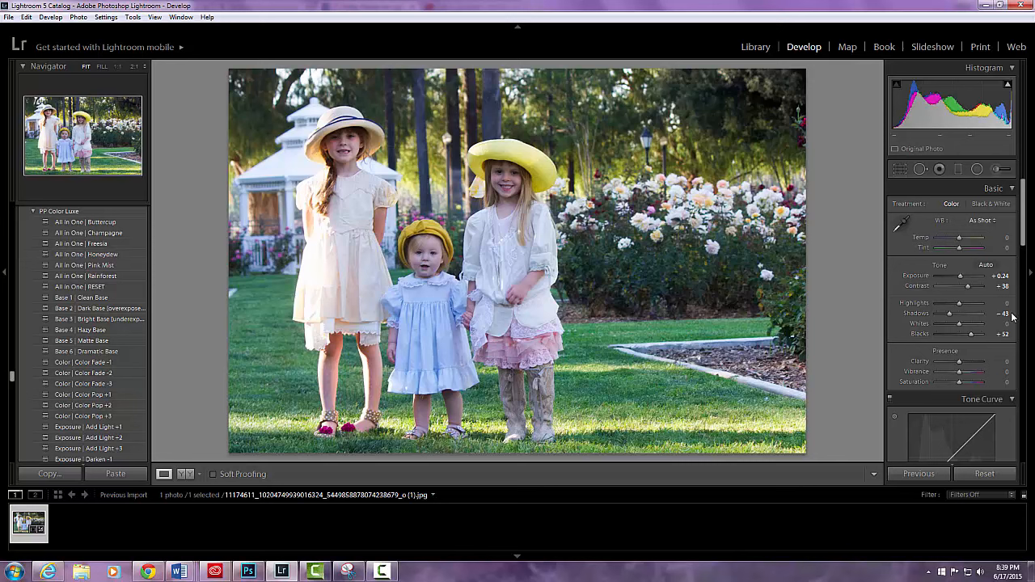
left_click(102, 255)
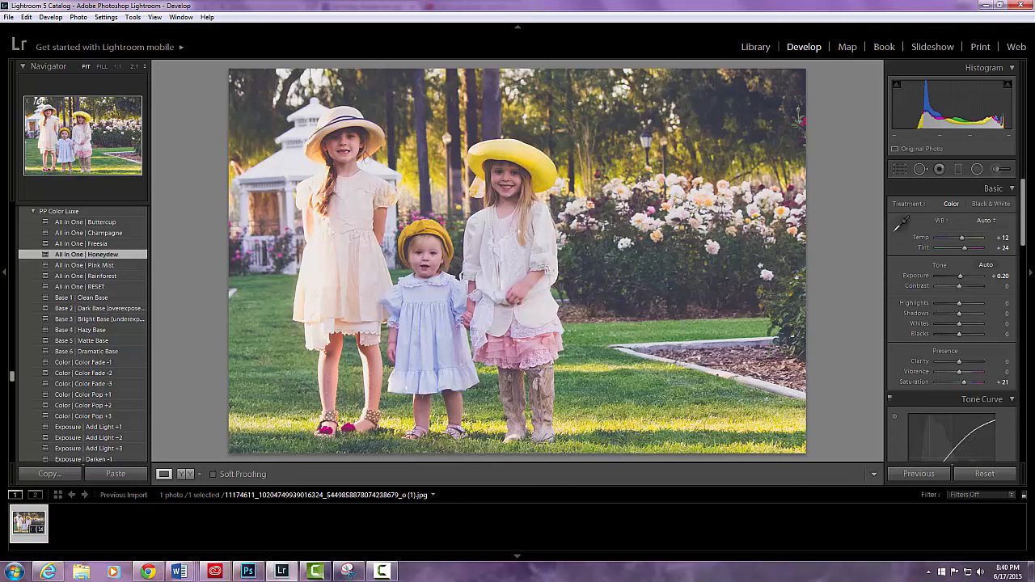
left_click(973, 479)
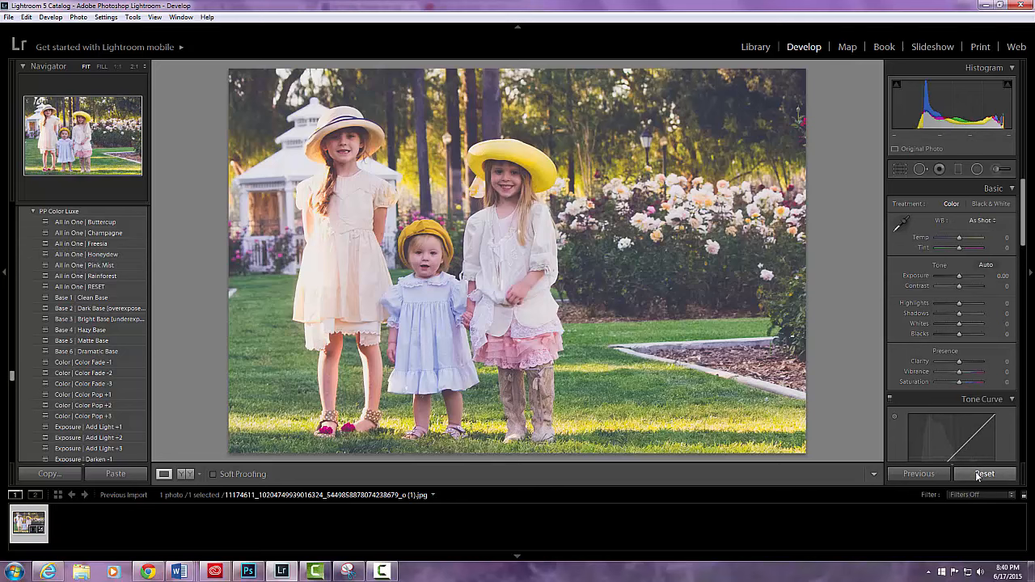
Step: Recrop the reset photo at its original aspect ratio, cutting away the dark trees above and the rose bushes at the far right
left_click(901, 169)
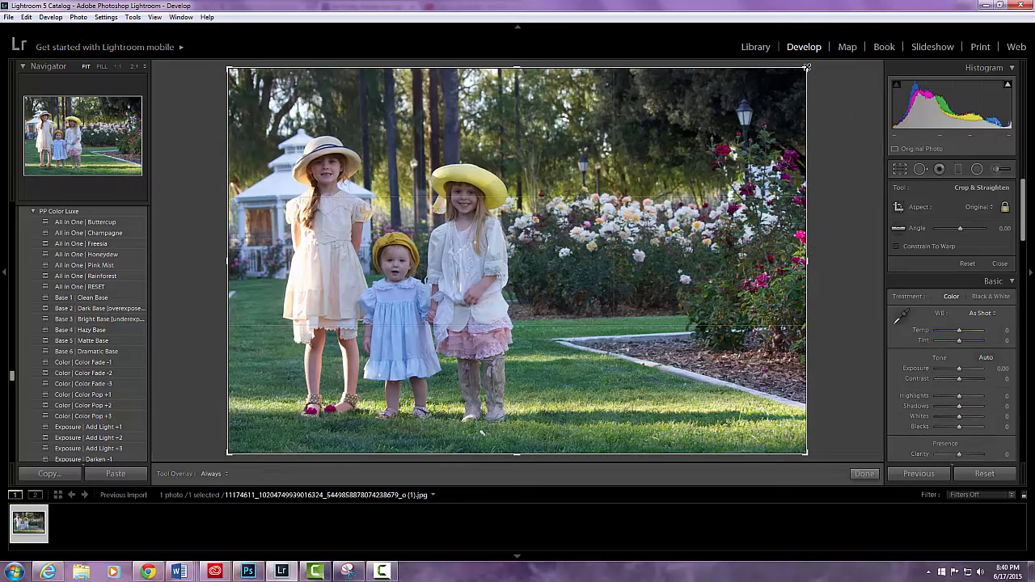
left_click_drag(809, 79, 753, 103)
left_click_drag(570, 183, 591, 197)
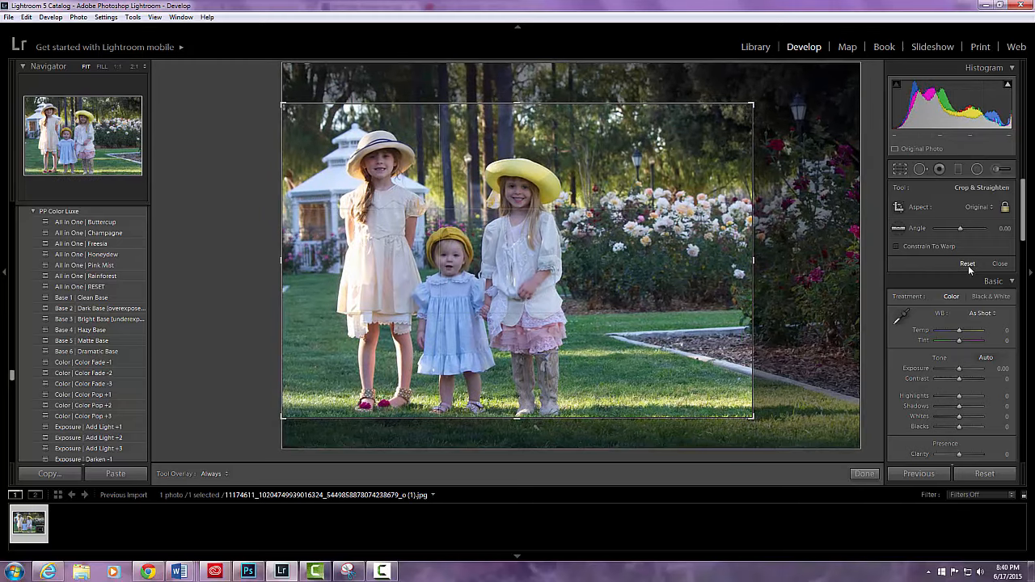
left_click(1000, 265)
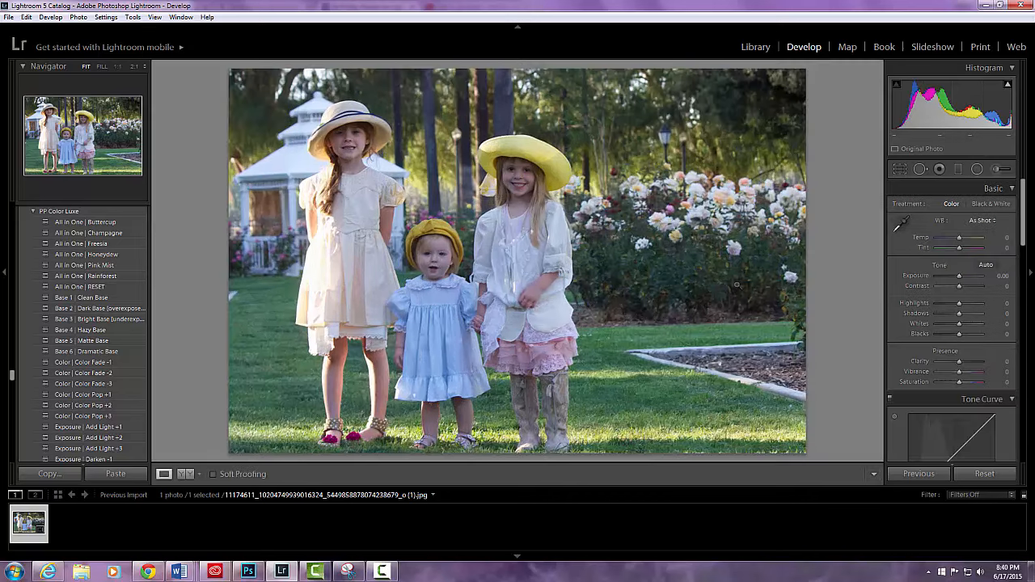
Step: Apply the A Quick Clean, Center Light, Contrast and Exp Really Brighten presets from the PP Clean and Creative collection
left_click(520, 181)
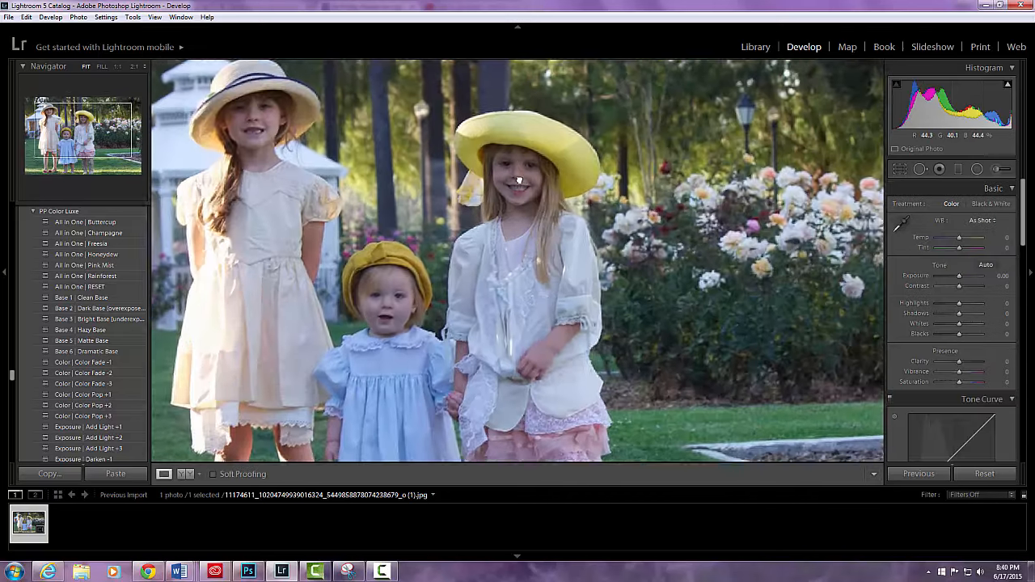
left_click(522, 170)
left_click(528, 171)
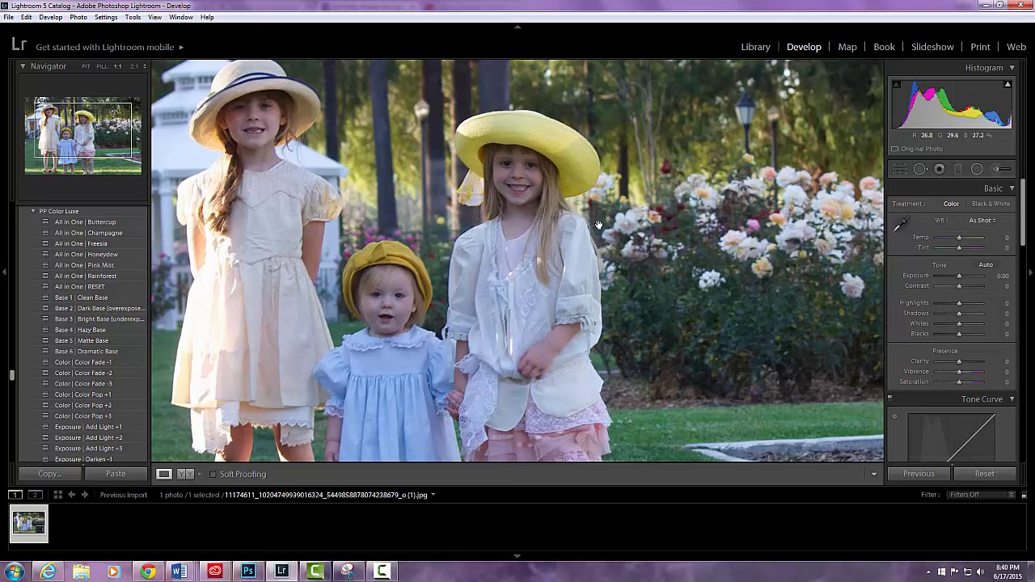
left_click(465, 242)
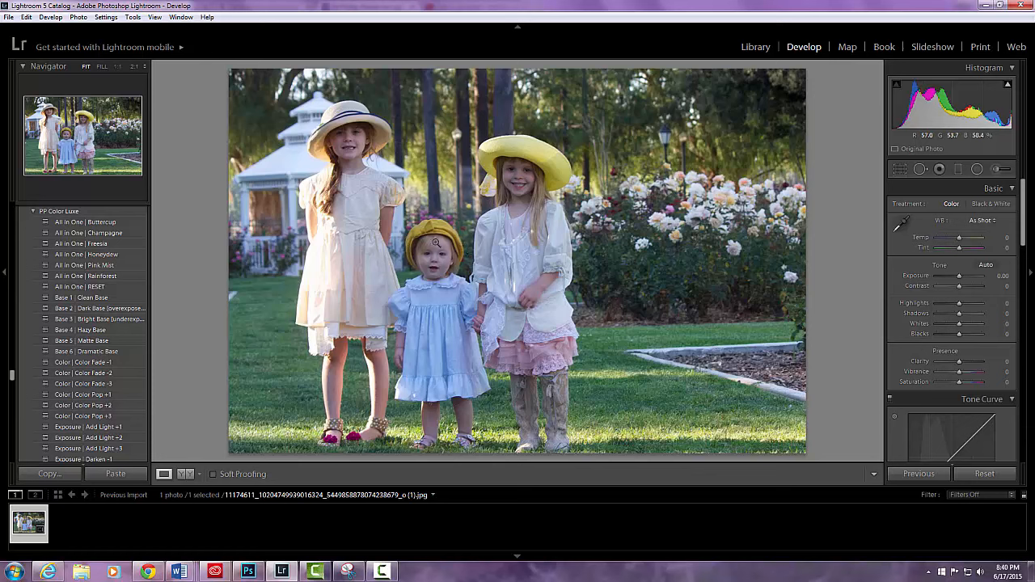
scroll(89, 258, "down", 5)
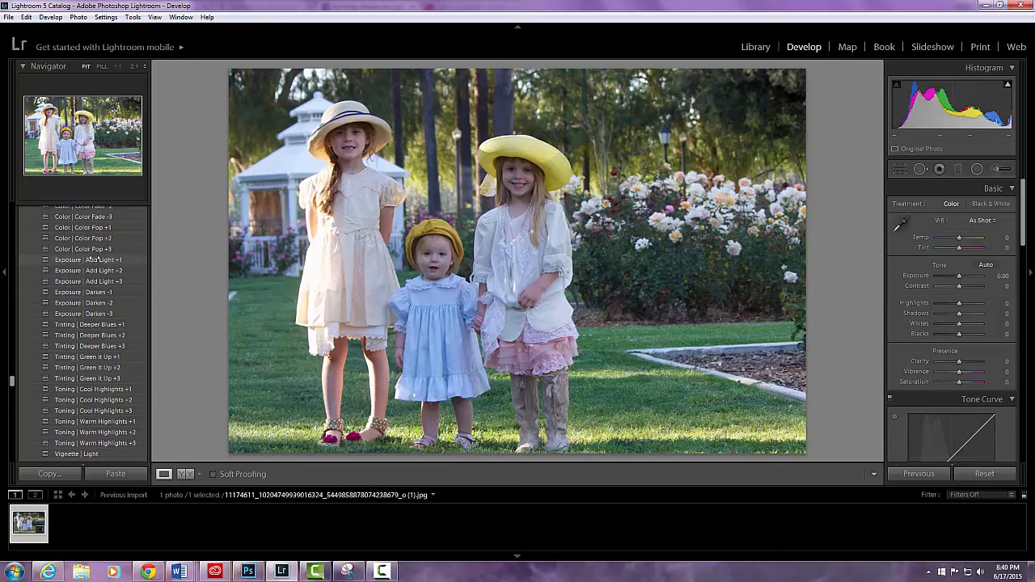
scroll(91, 257, "down", 5)
scroll(93, 255, "down", 15)
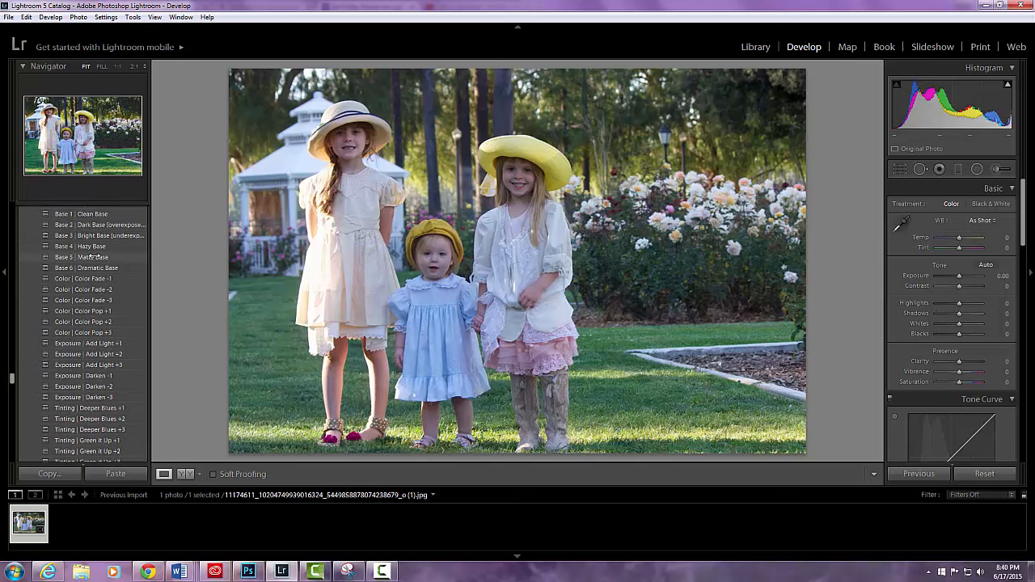
scroll(94, 256, "up", 3)
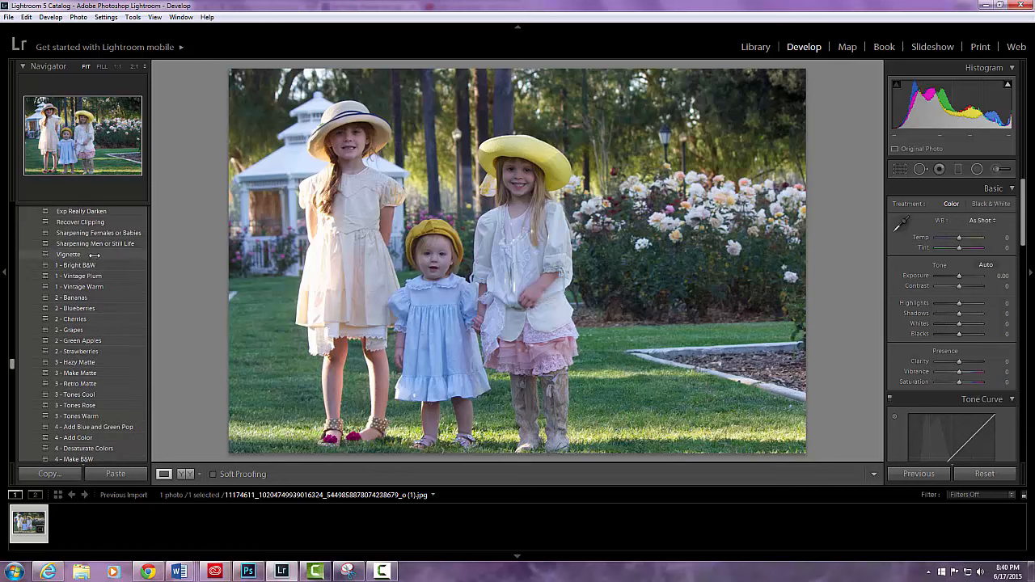
scroll(91, 254, "up", 3)
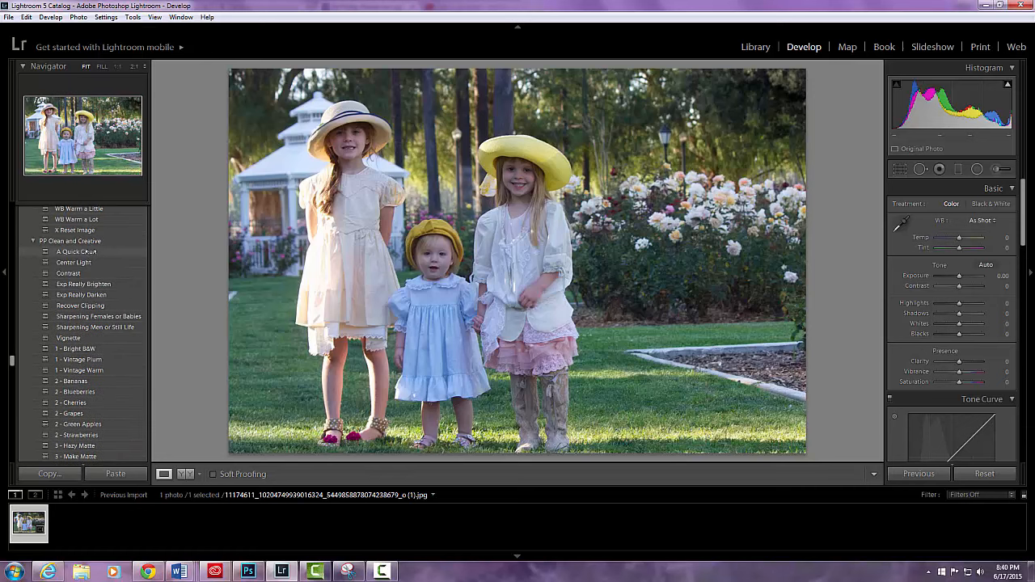
left_click(88, 251)
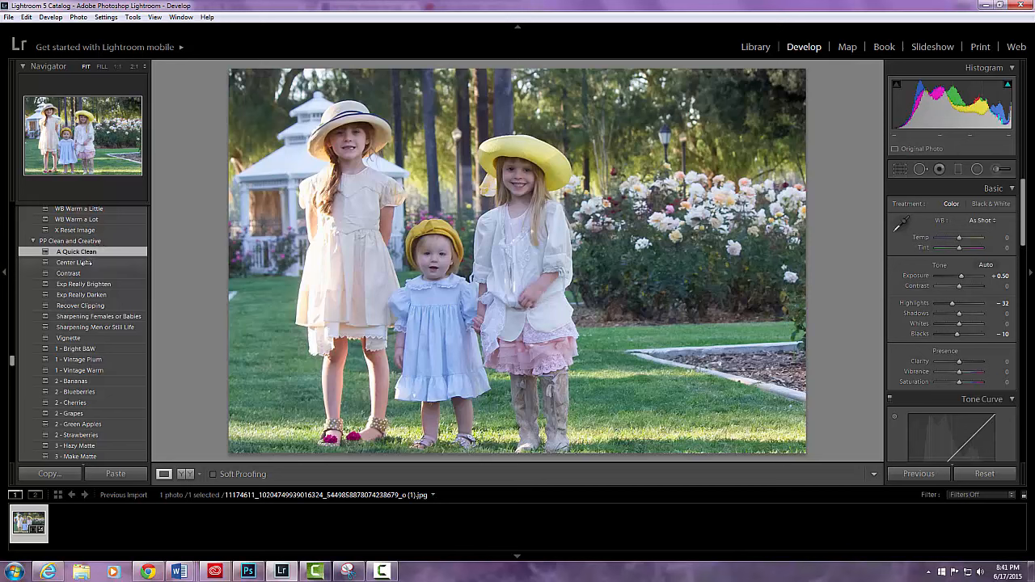
left_click(85, 263)
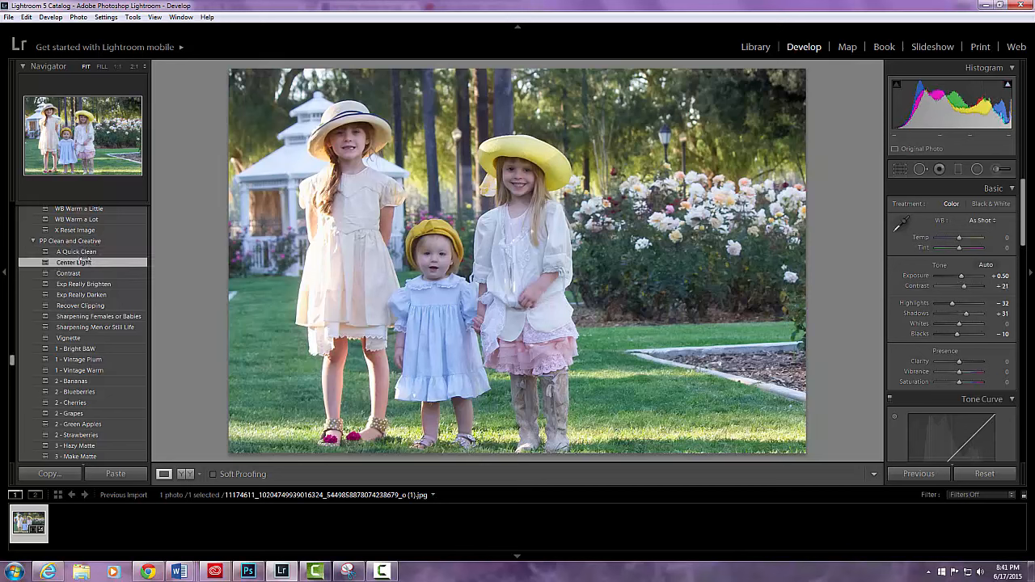
left_click(77, 273)
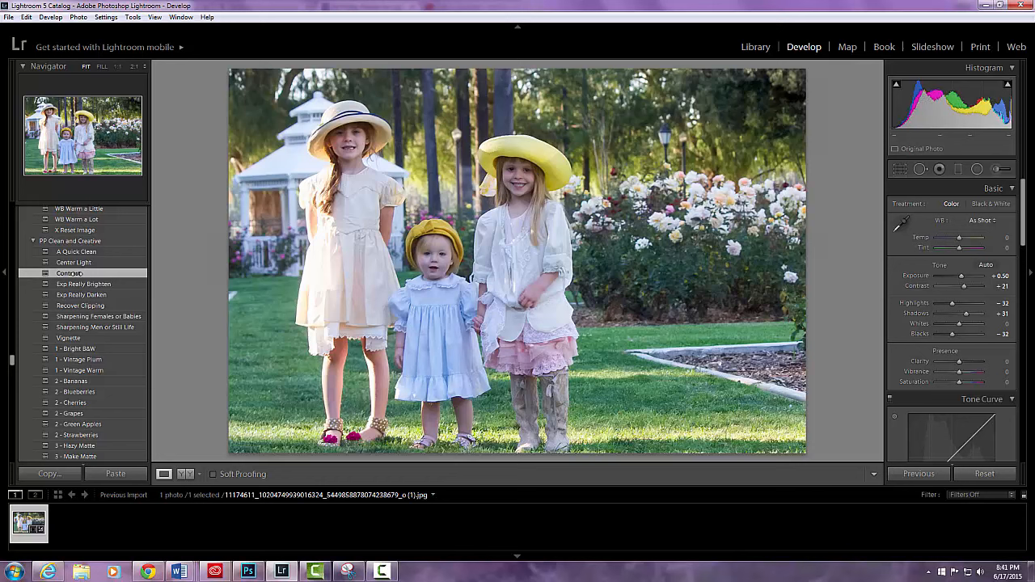
left_click(73, 285)
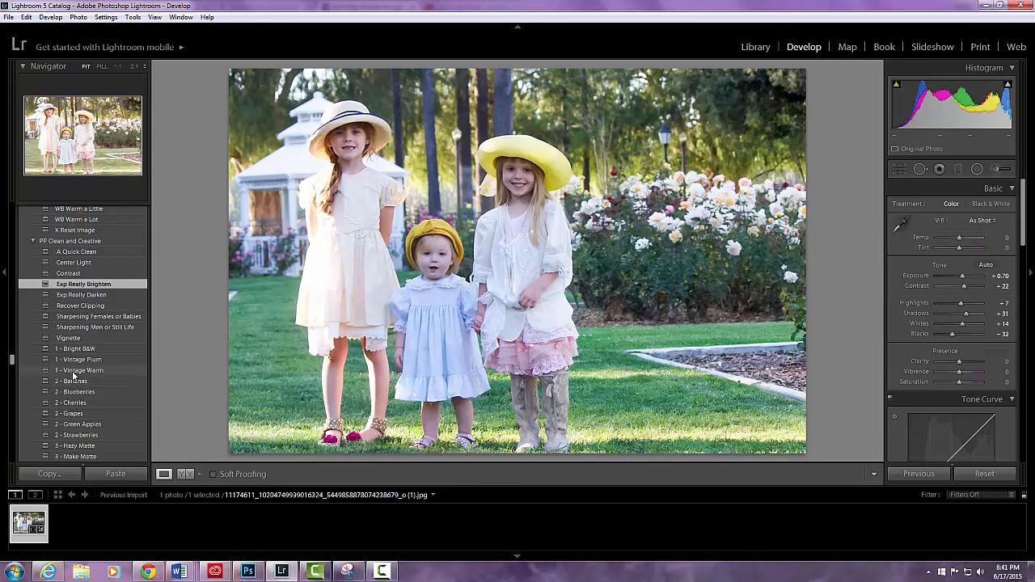
Step: Try the 3 - Make Matte preset on the photo twice, undoing it each time
scroll(79, 364, "down", 3)
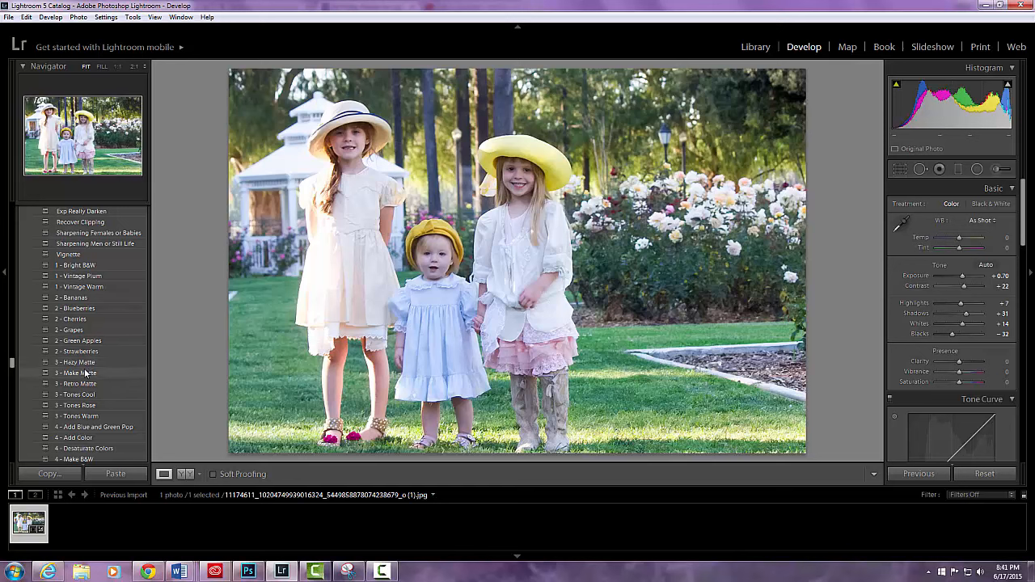
left_click(86, 373)
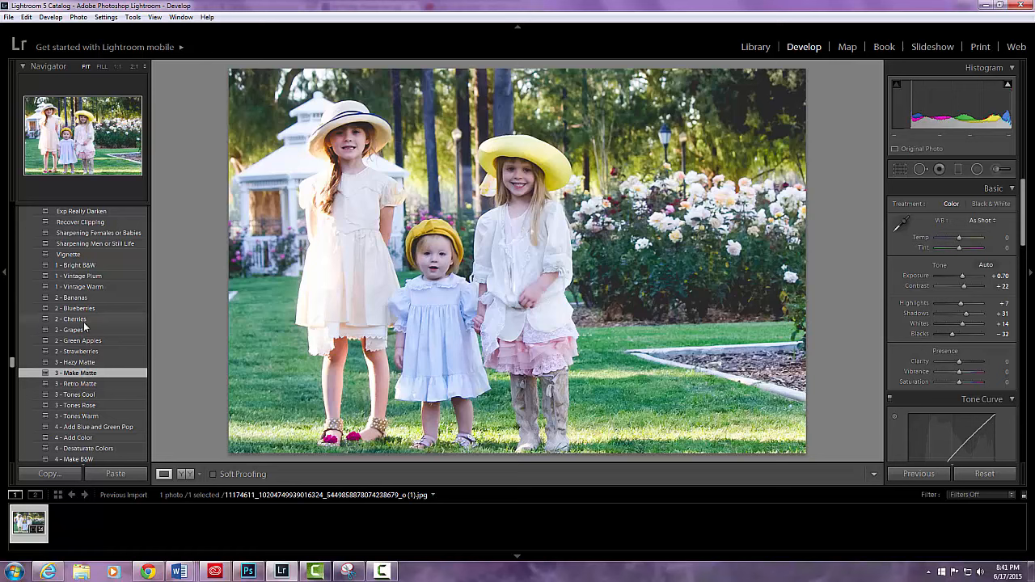
left_click(26, 18)
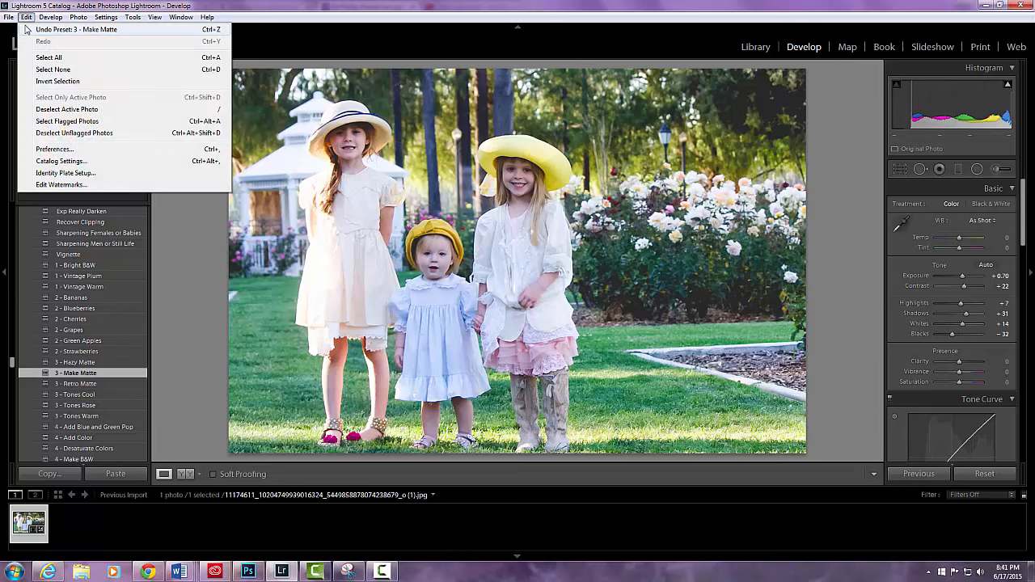
left_click(26, 30)
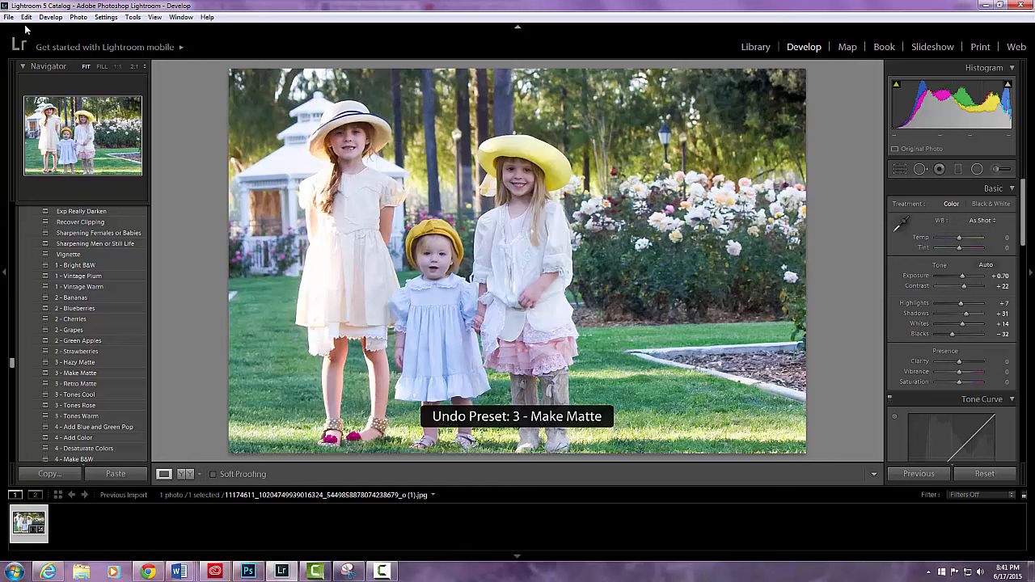
left_click(69, 375)
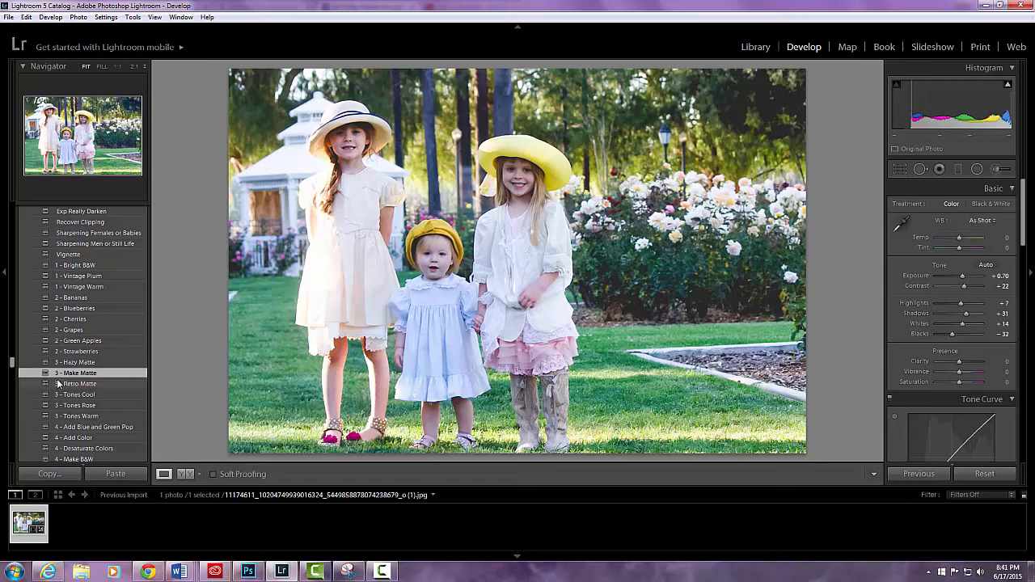
left_click(26, 17)
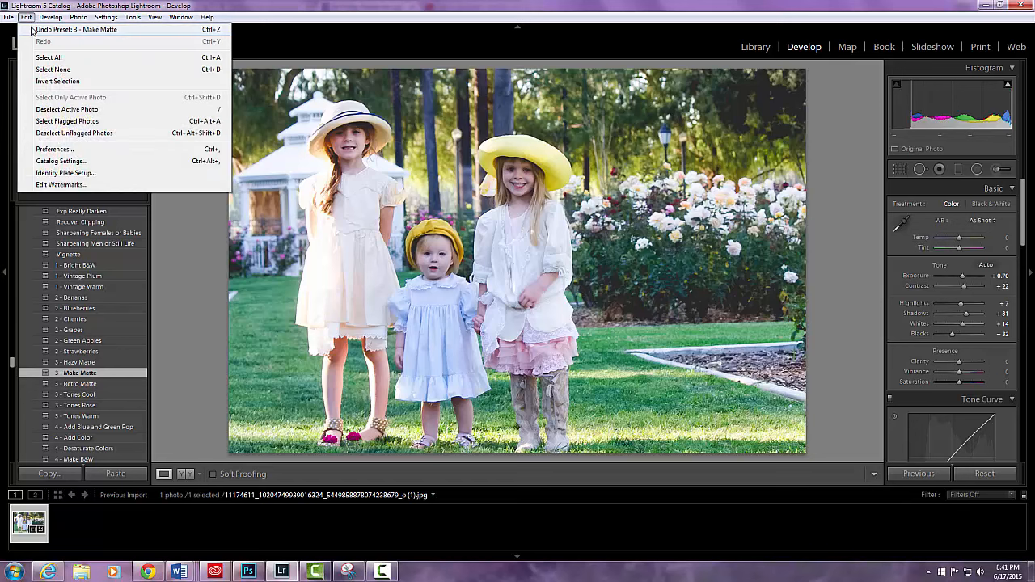
left_click(49, 30)
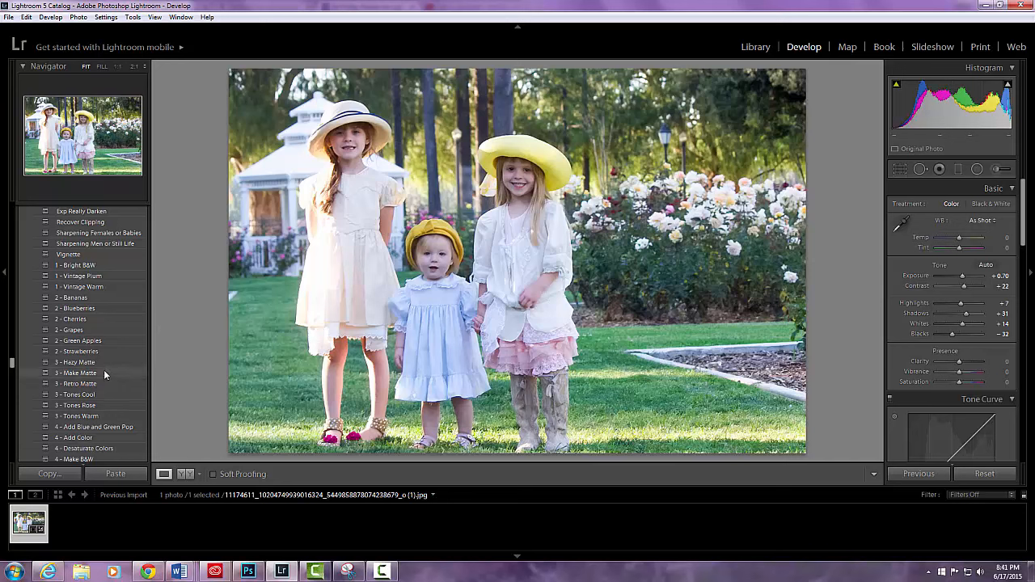
Step: Apply the 5 - Add Warm Light preset to the photo and raise its Contrast to +36
scroll(95, 374, "down", 2)
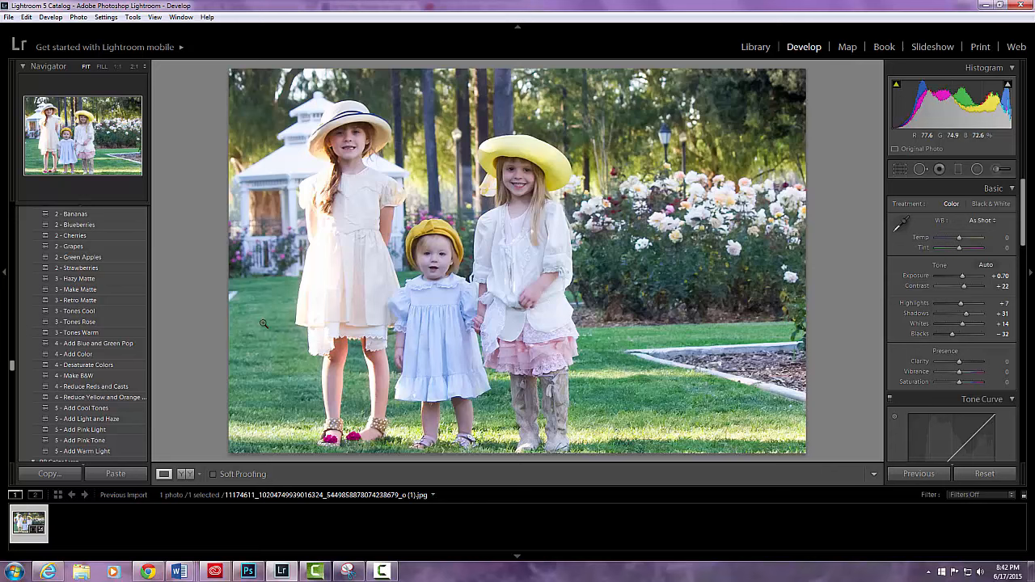
left_click(72, 452)
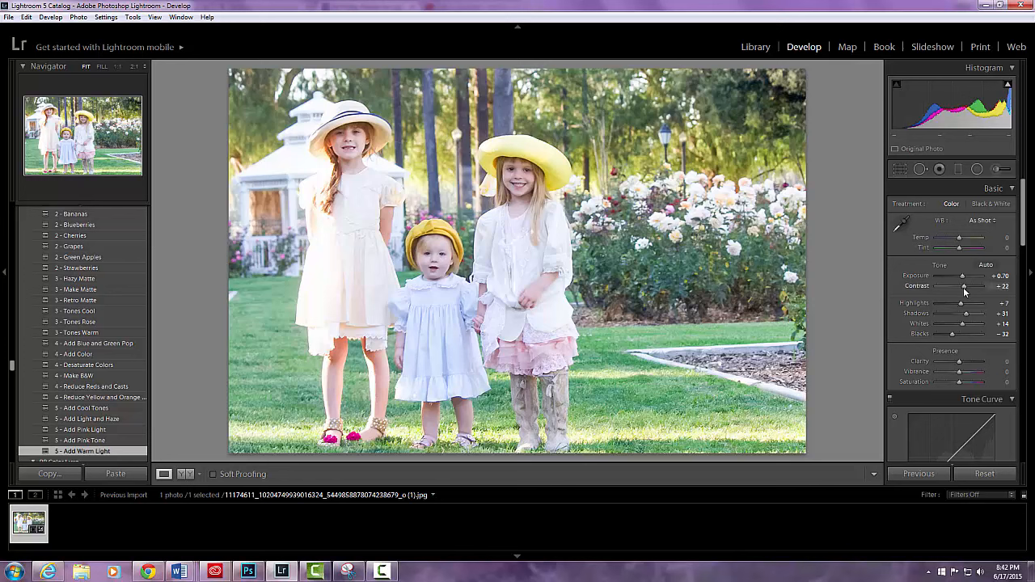
mouse_move(964, 289)
left_mouse_down()
mouse_move(956, 295)
mouse_move(968, 293)
left_mouse_up()
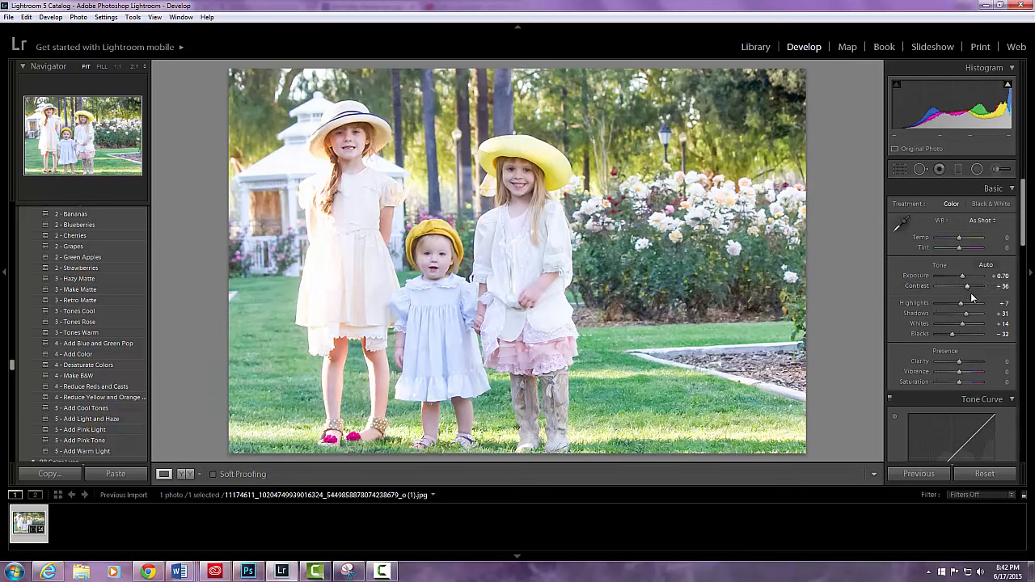
mouse_move(963, 318)
left_mouse_down()
mouse_move(950, 322)
mouse_move(965, 321)
left_mouse_up()
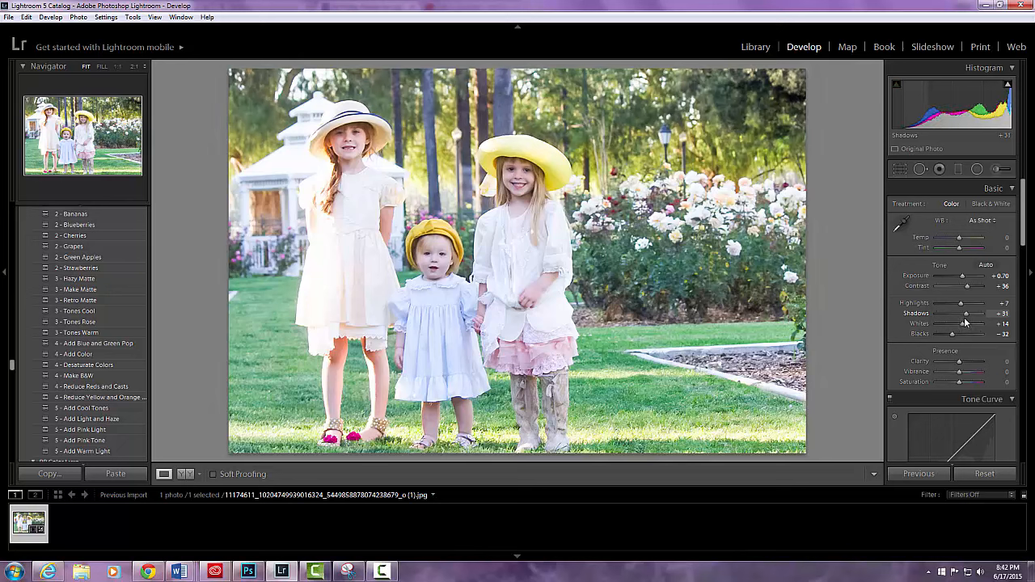
Step: Try strongly negative and strongly positive Clarity on the photo, settling on a Clarity of −17
left_click_drag(961, 363, 942, 365)
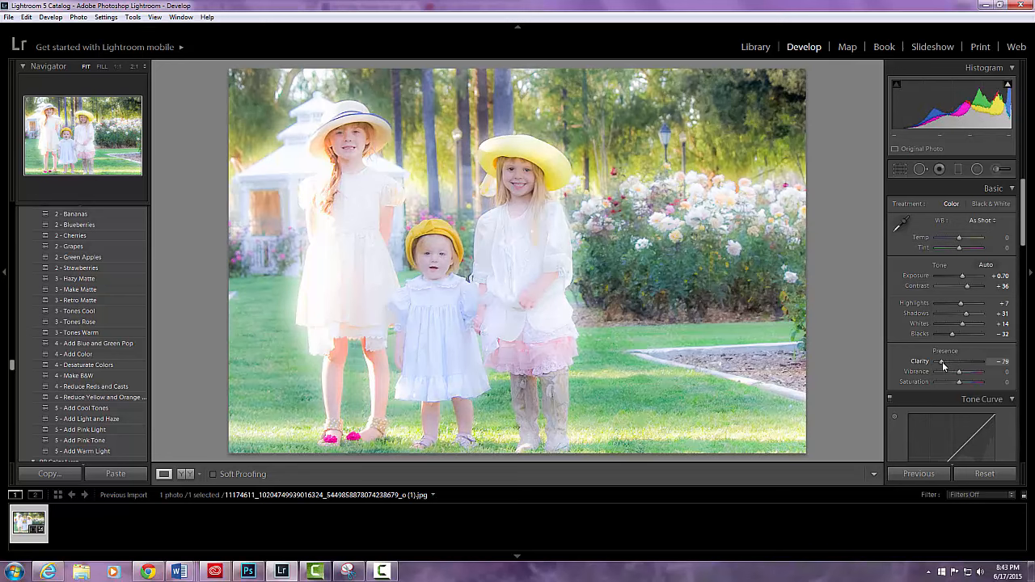
left_click_drag(942, 362, 973, 364)
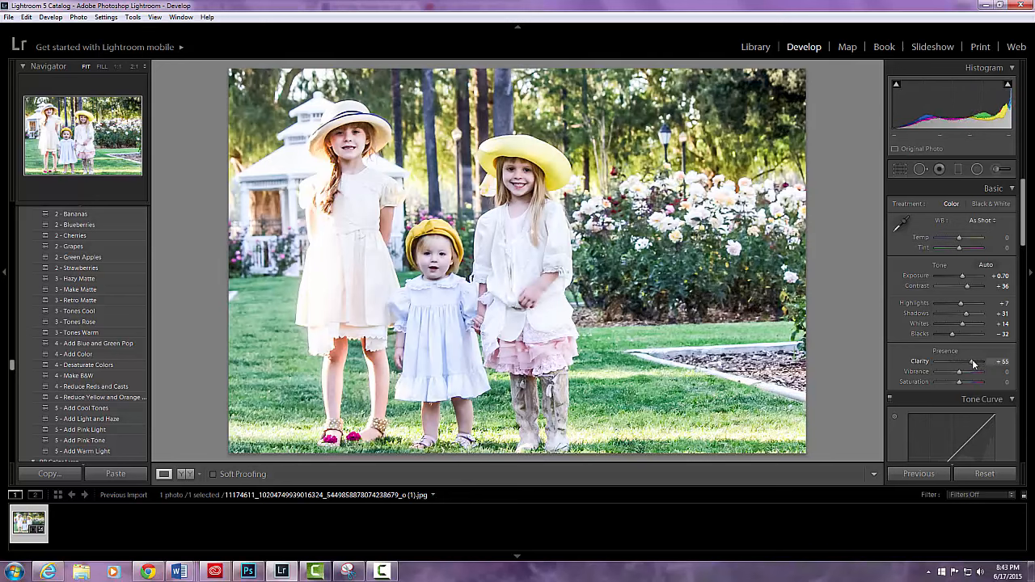
left_click_drag(973, 364, 958, 365)
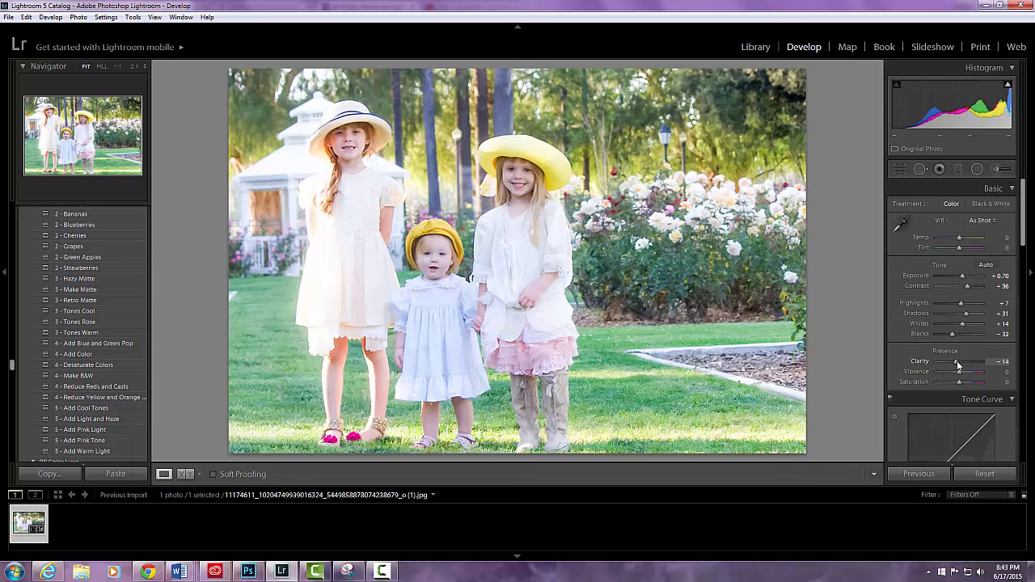
left_click_drag(958, 365, 958, 364)
Step: Lower the tone curve's Lights to −15 and reduce the basic tone settings to Highlights −10 and Whites −7
scroll(936, 362, "down", 5)
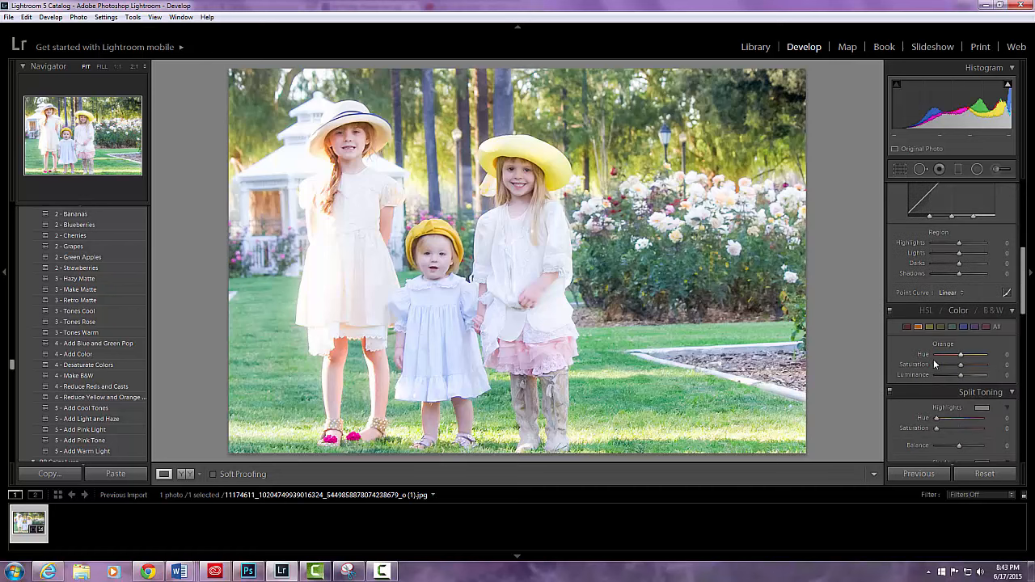
scroll(934, 359, "down", 2)
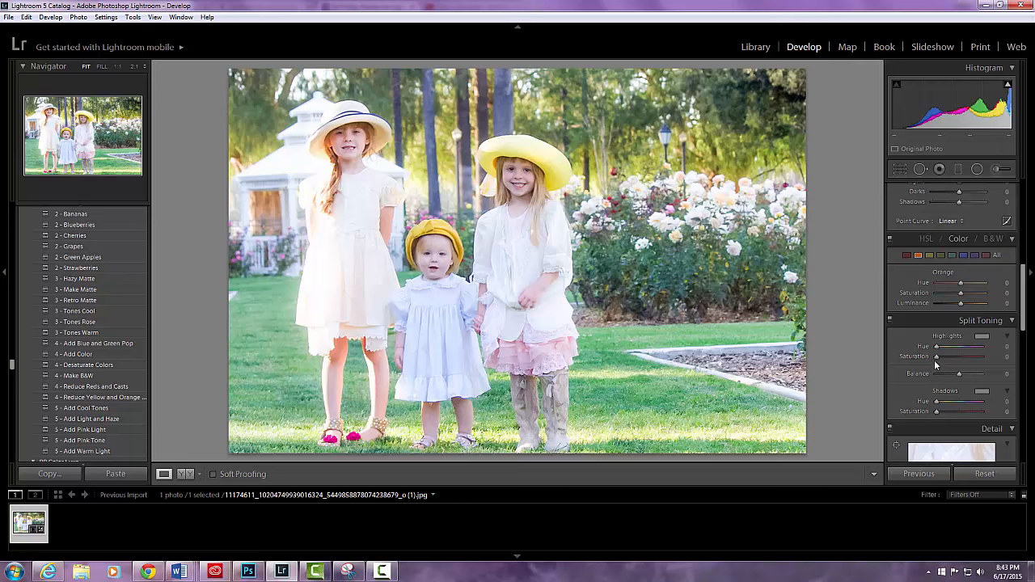
scroll(935, 365, "down", 4)
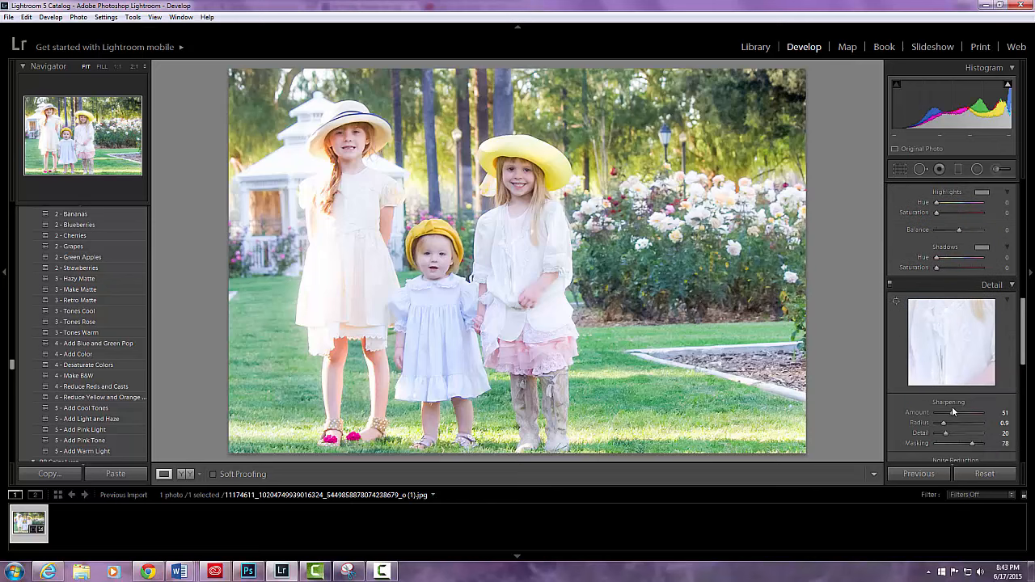
scroll(952, 406, "down", 2)
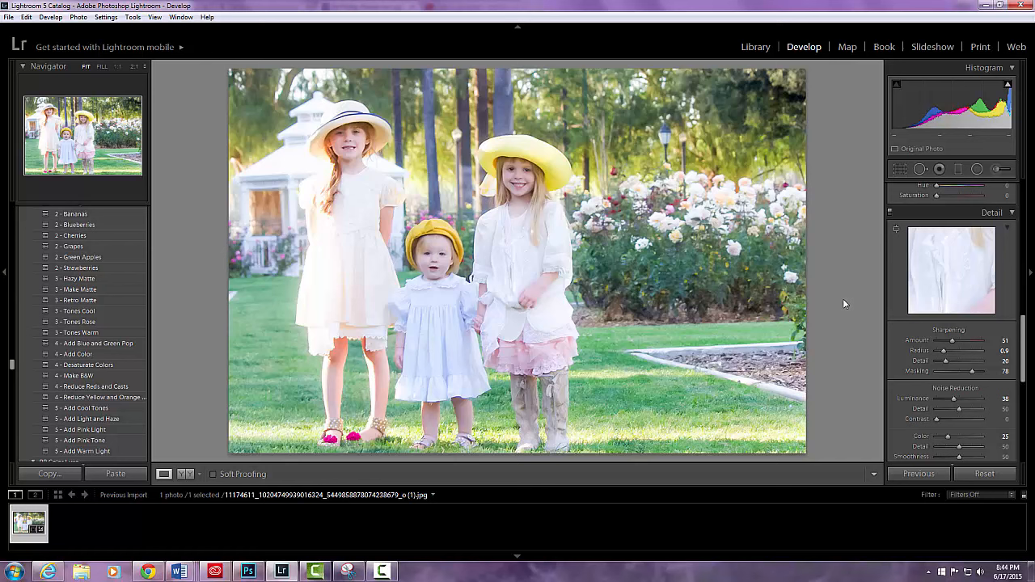
scroll(962, 340, "up", 3)
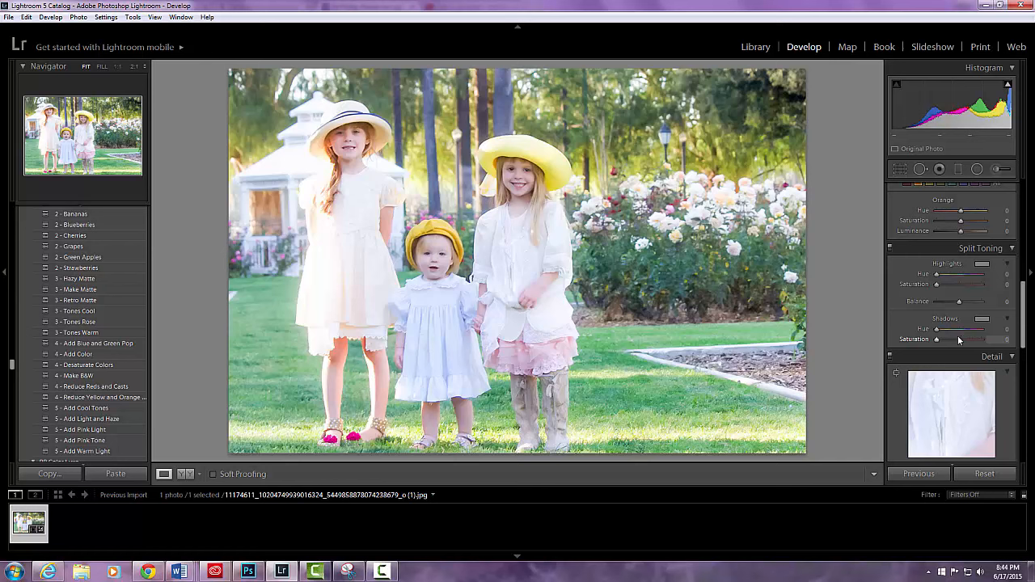
scroll(959, 338, "up", 5)
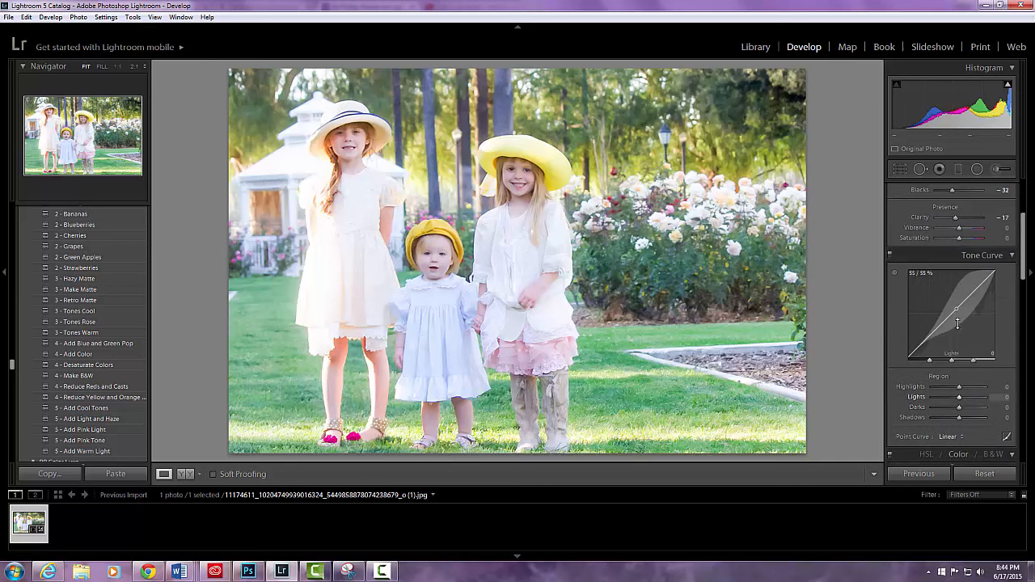
left_click_drag(961, 306, 962, 306)
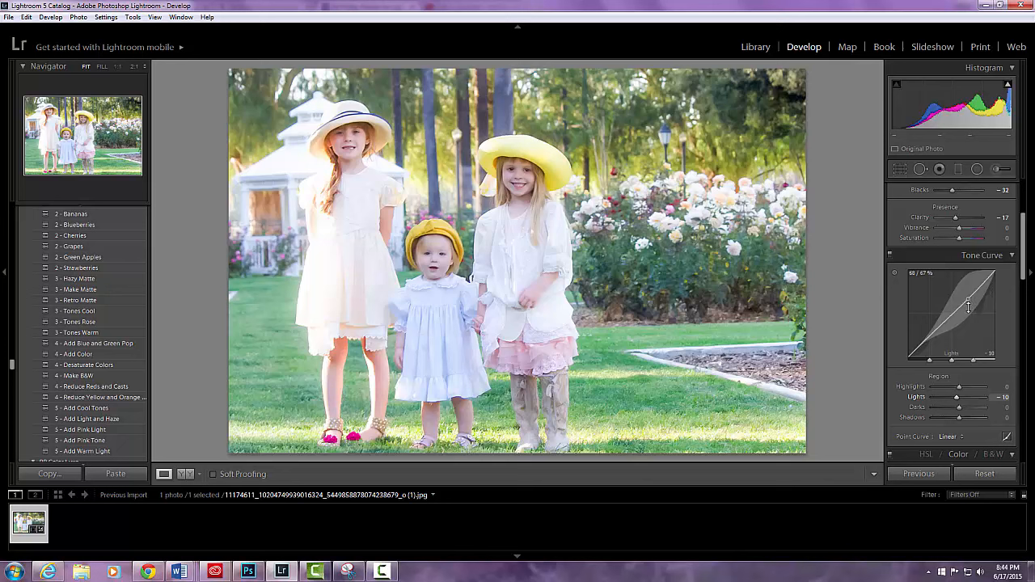
left_click_drag(967, 296, 968, 301)
scroll(966, 301, "up", 3)
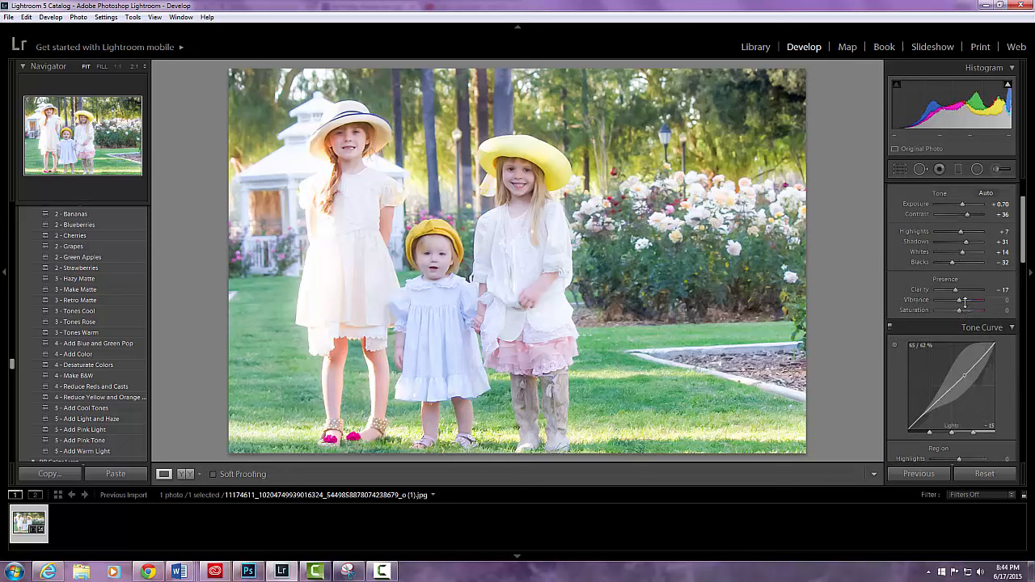
left_click_drag(963, 324, 956, 305)
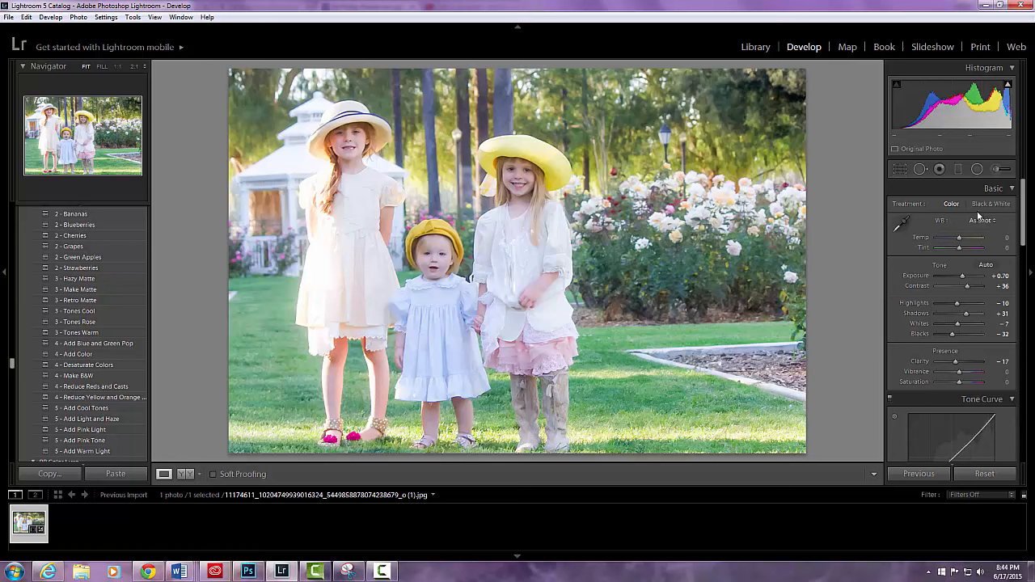
Step: Paint the 4-5 PP Add Warmth adjustment brush effect over the youngest girl's face at brush size 5.0
left_click(997, 170)
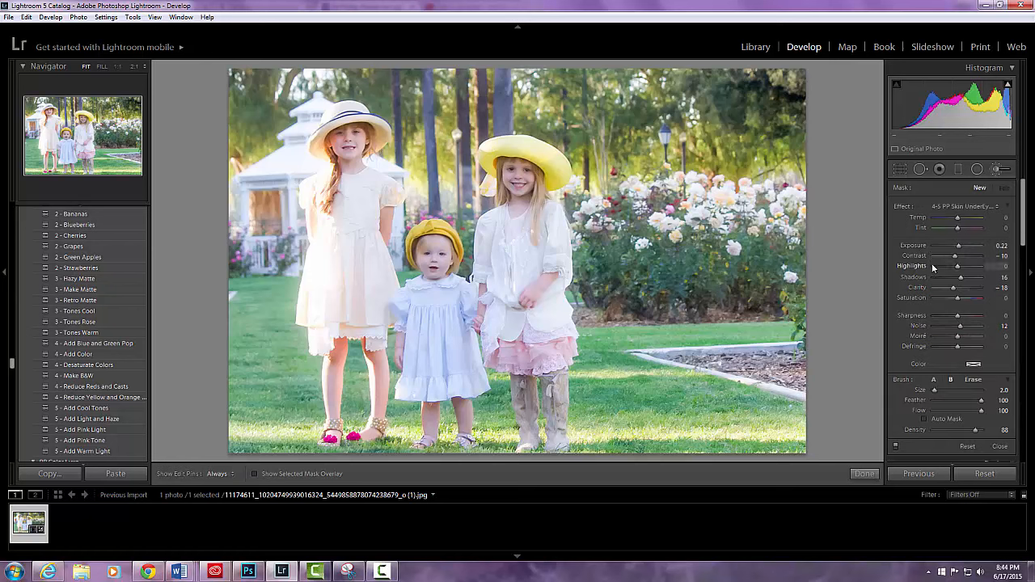
left_click(997, 210)
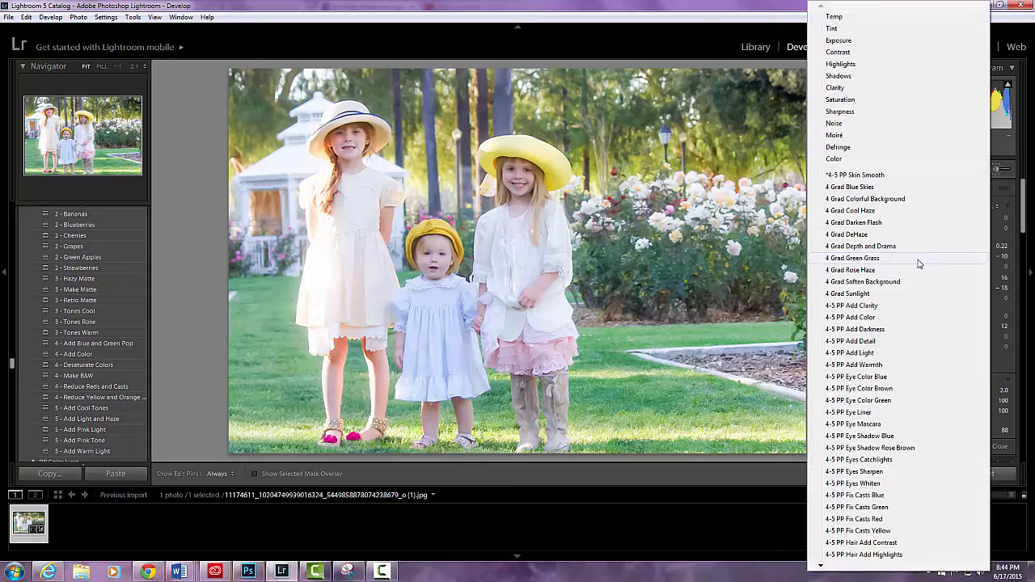
left_click(865, 365)
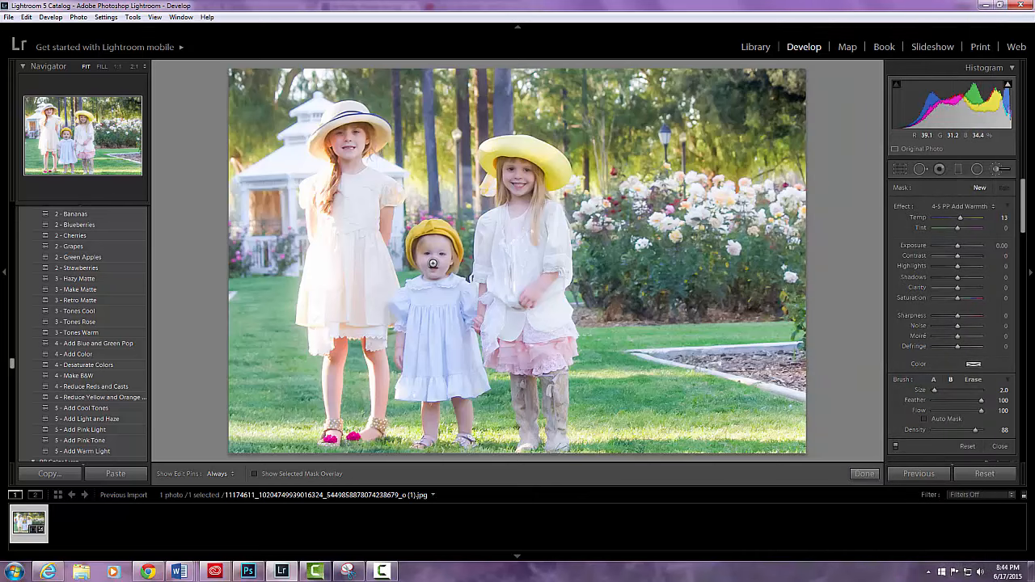
scroll(434, 263, "up", 3)
key("h")
mouse_move(423, 266)
left_mouse_down()
mouse_move(435, 270)
mouse_move(430, 251)
mouse_move(432, 267)
mouse_move(440, 257)
mouse_move(429, 256)
mouse_move(432, 264)
mouse_move(432, 248)
mouse_move(434, 269)
mouse_move(440, 257)
mouse_move(430, 255)
left_mouse_up()
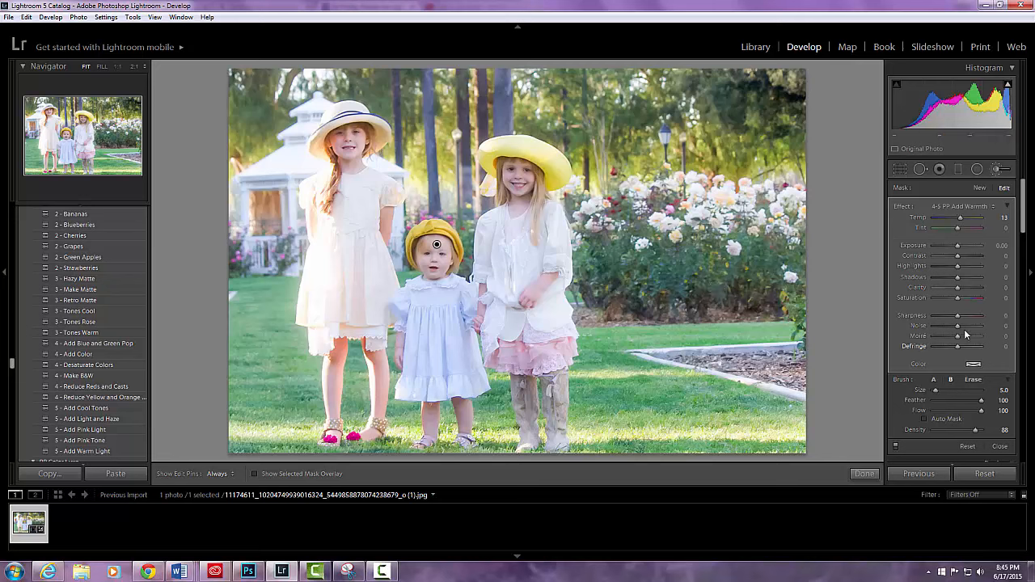
Step: Paint a new 4-5 PP Fix Casts Red brush mask at size 3.0 over the tallest girl's face and close the brush
left_click(981, 189)
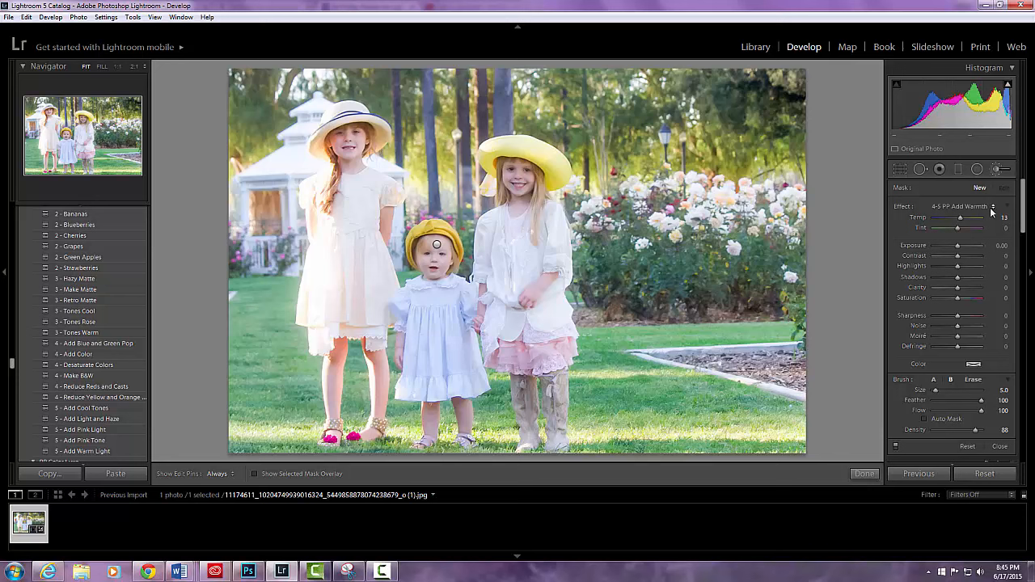
left_click(992, 208)
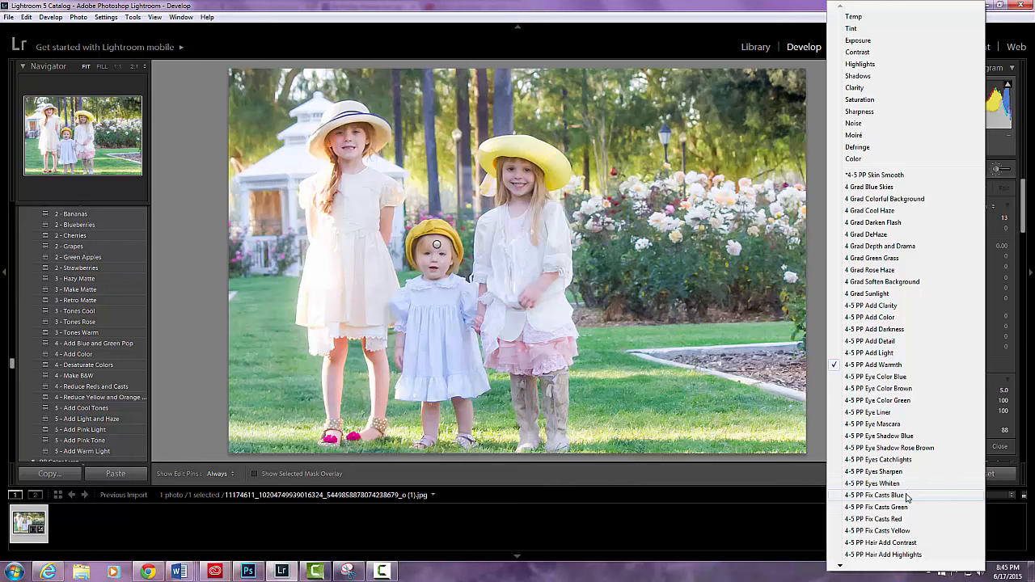
left_click(874, 520)
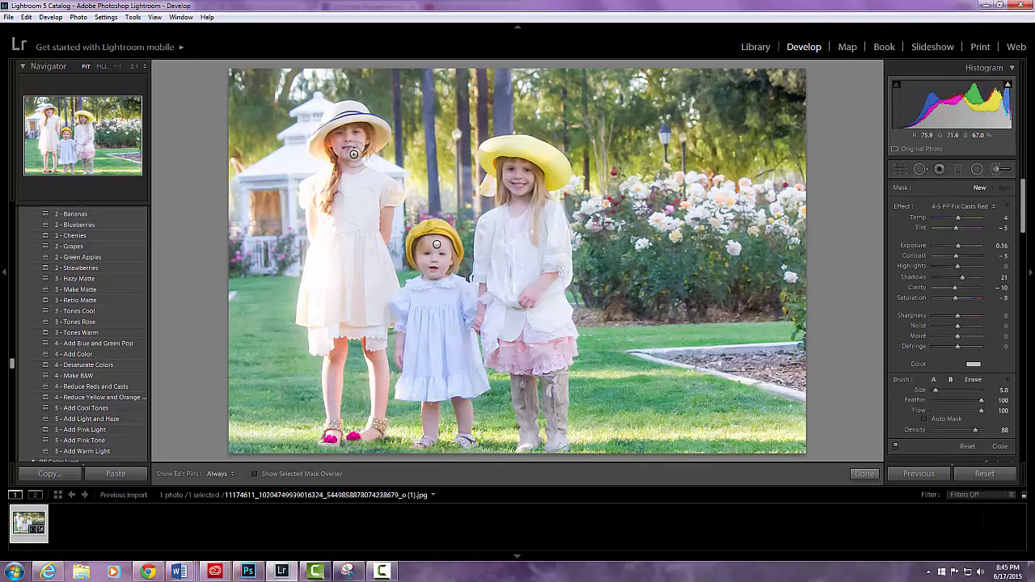
key("h")
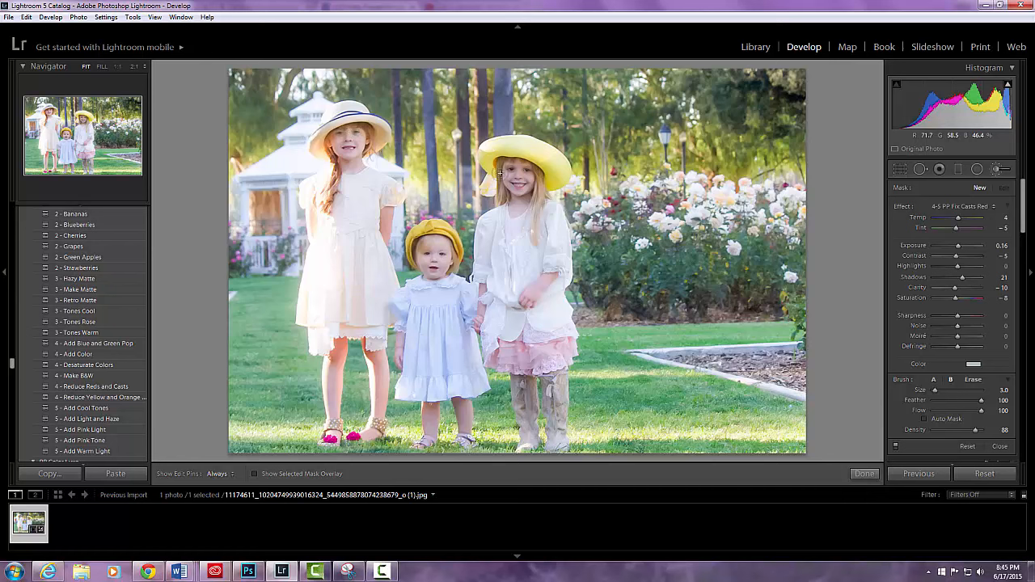
key("h")
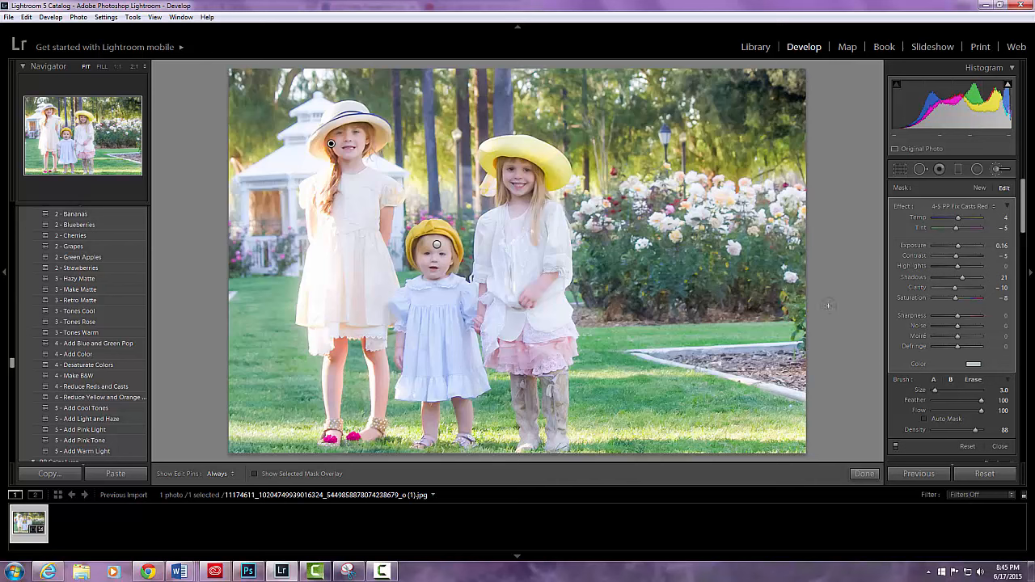
left_click(1000, 447)
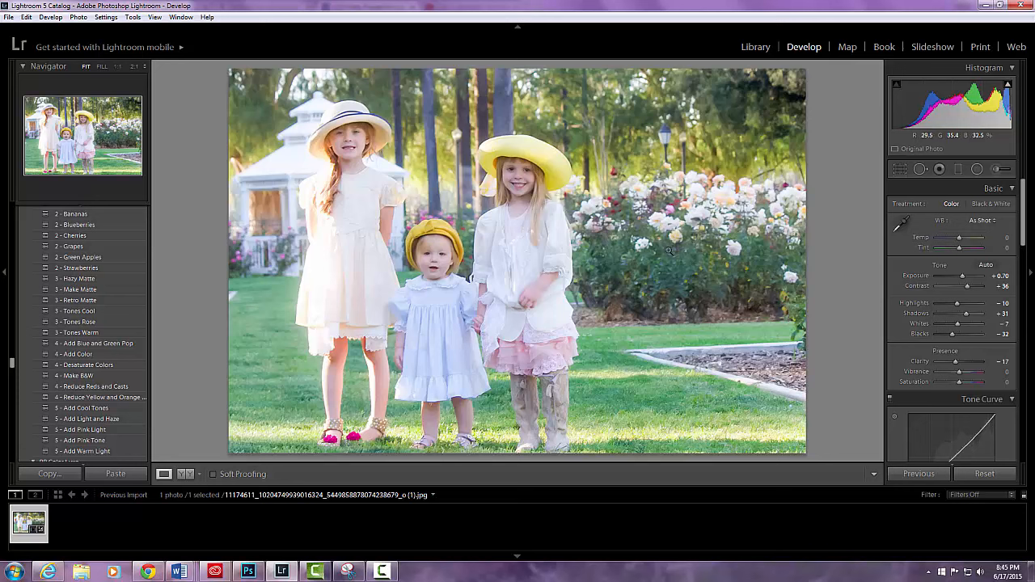
Step: Paint a new 4-5 PP Add Warmth brush mask over the face of the girl in the pale yellow hat
left_click(996, 170)
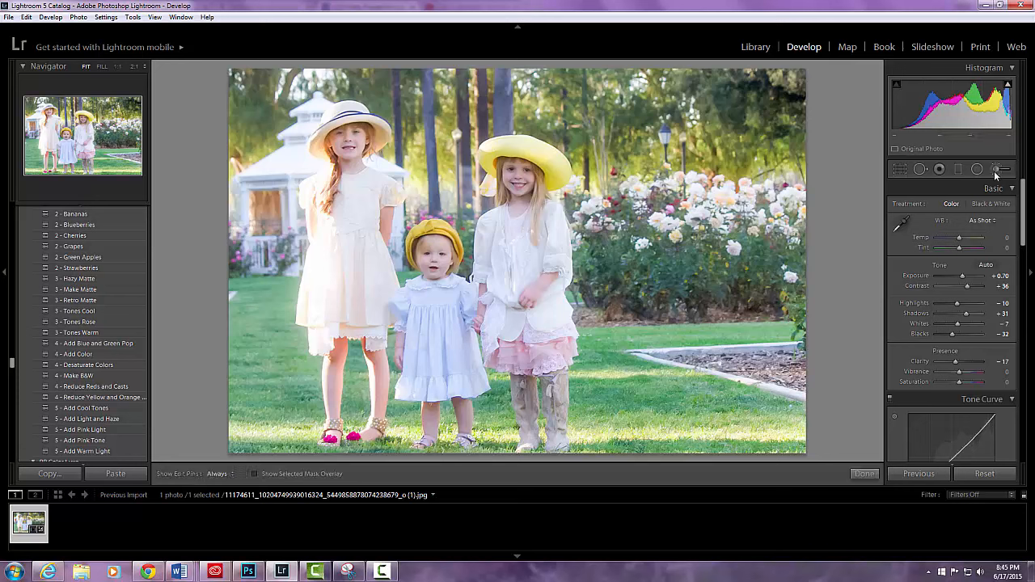
left_click(994, 208)
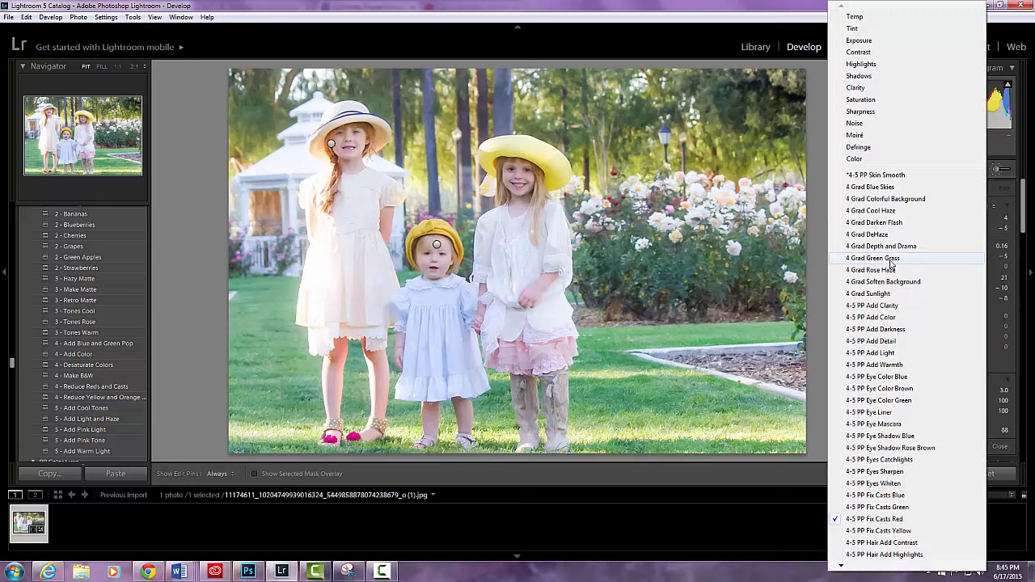
left_click(888, 365)
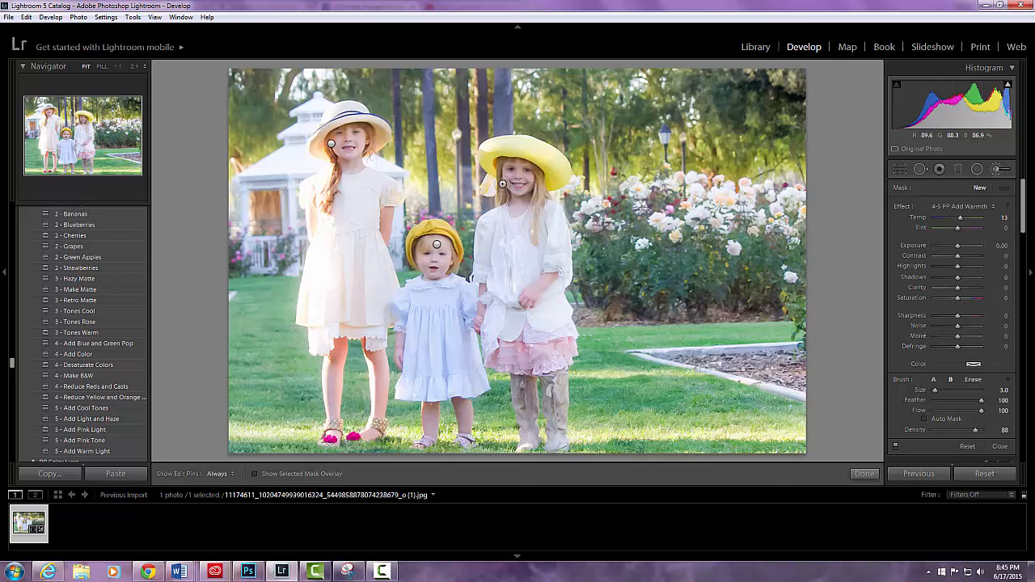
key("h")
key("h")
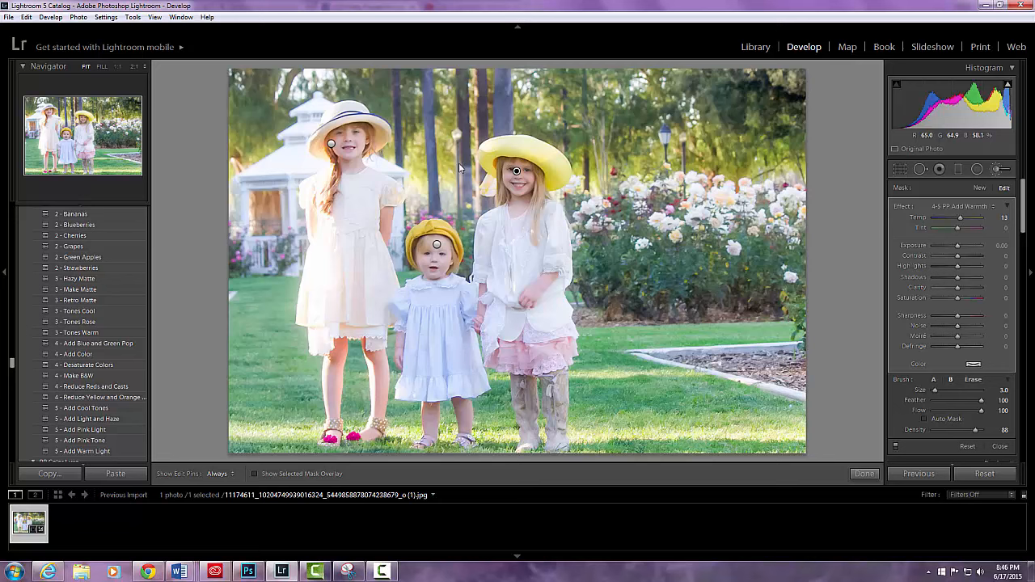
key("h")
key("h")
Step: Brush a new Saturation mask over the white rose bushes with a size 10.0 brush and raise its saturation above 25
left_click(991, 208)
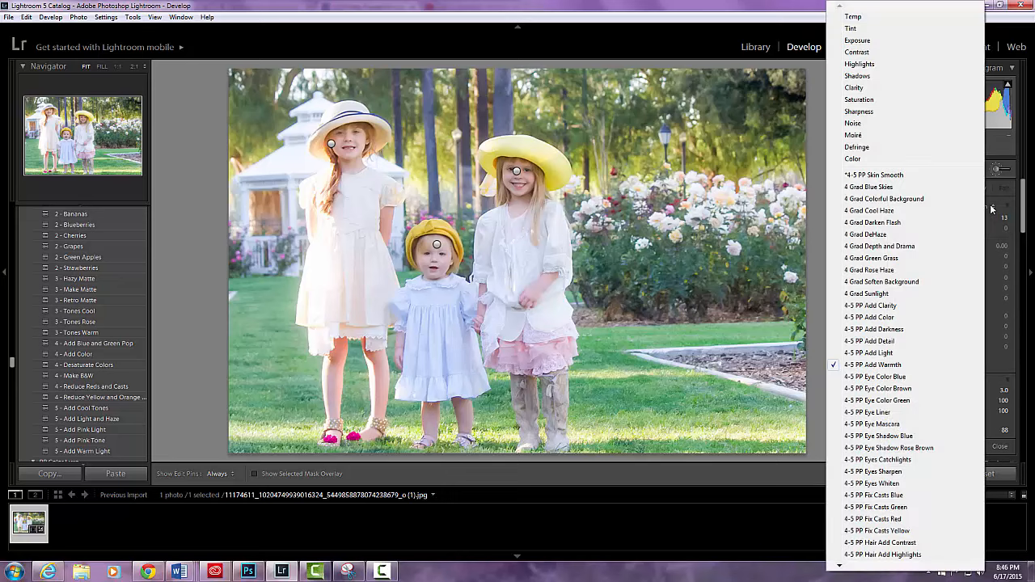
left_click(866, 100)
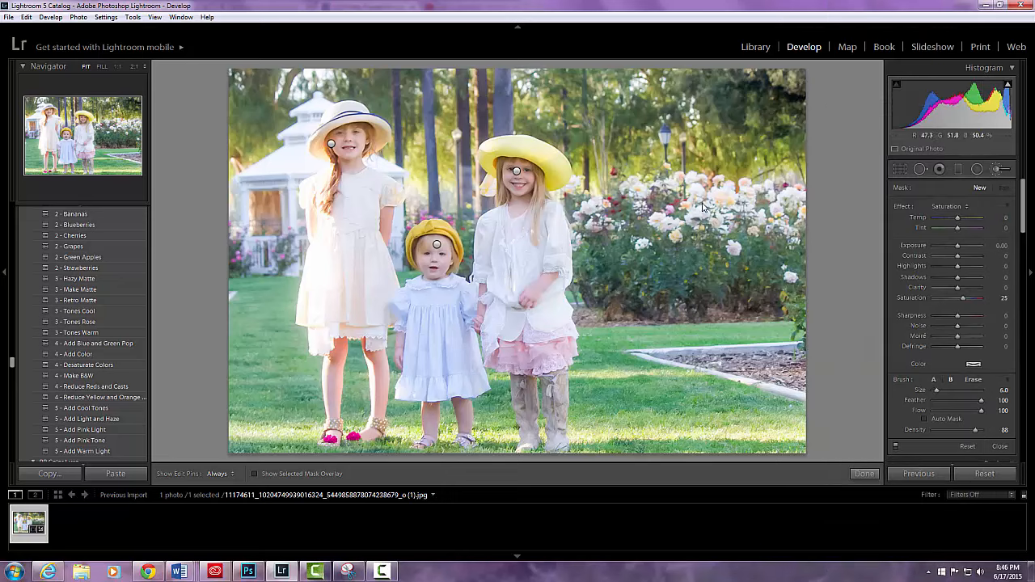
scroll(703, 205, "up", 2)
mouse_move(610, 224)
left_mouse_down()
mouse_move(643, 195)
mouse_move(753, 192)
mouse_move(778, 219)
left_mouse_up()
mouse_move(594, 210)
left_mouse_down()
mouse_move(715, 194)
mouse_move(795, 208)
left_mouse_up()
left_click_drag(782, 201, 786, 204)
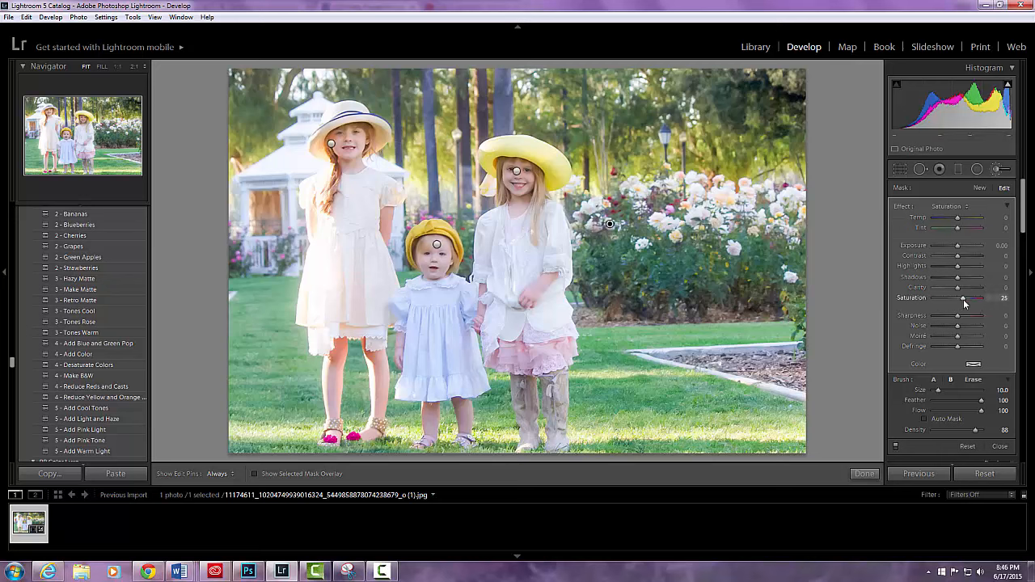
left_click_drag(965, 299, 970, 302)
Step: Clone out the lamp post and lamp above the roses with Spot Removal at size 76 and feather 76
left_click(981, 189)
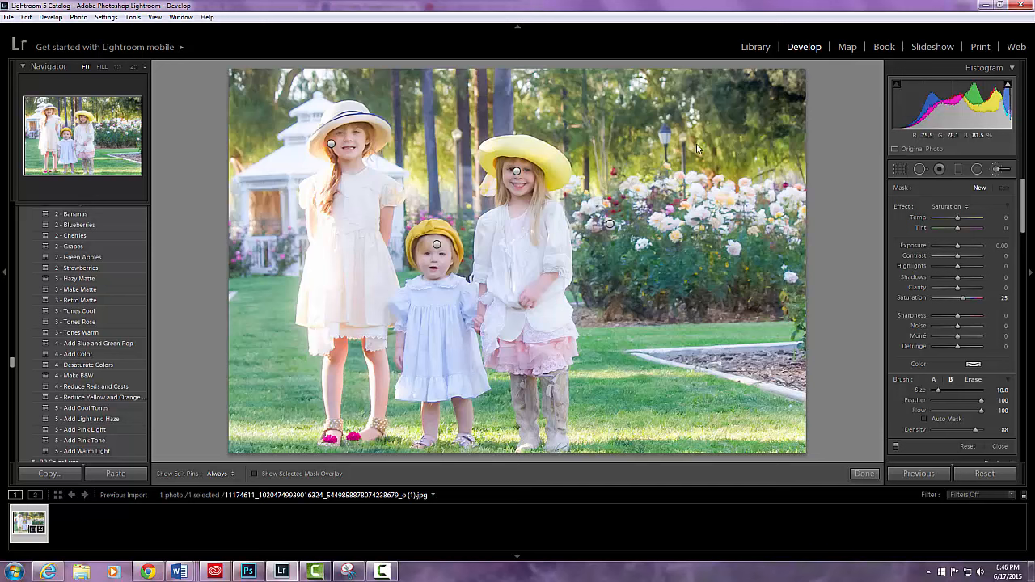
left_click(132, 17)
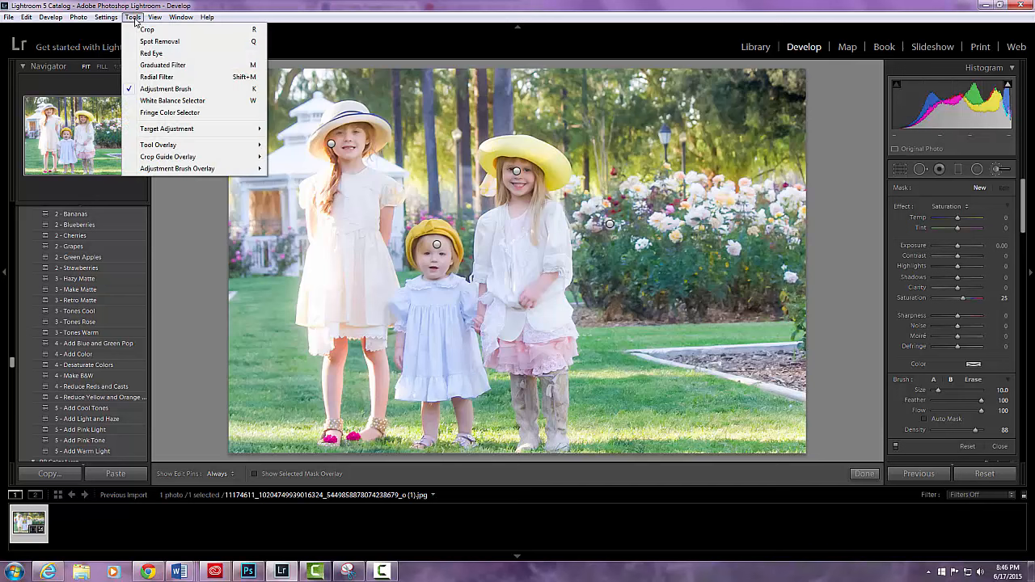
left_click(150, 38)
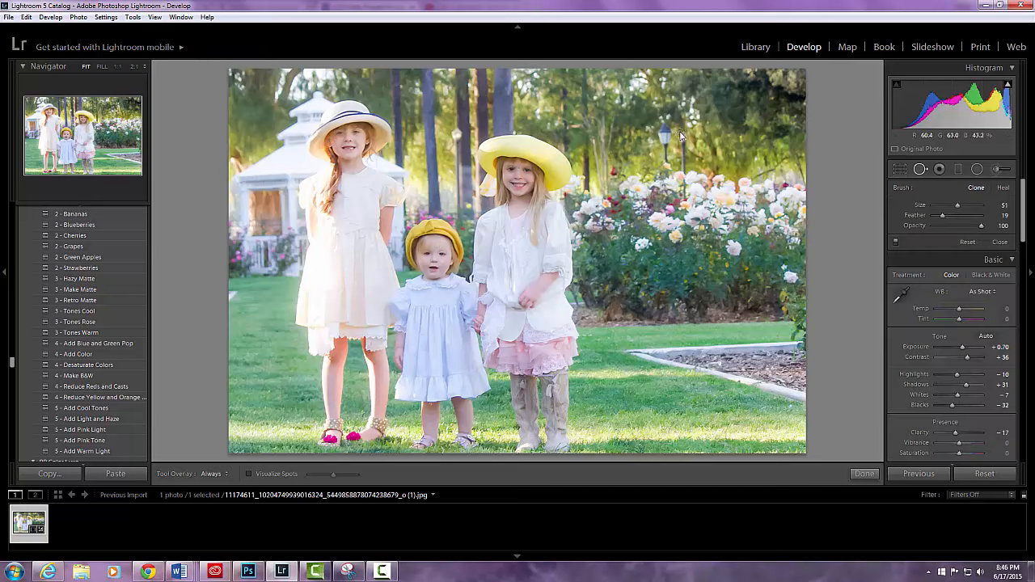
scroll(678, 136, "up", 5)
left_click_drag(682, 130, 684, 167)
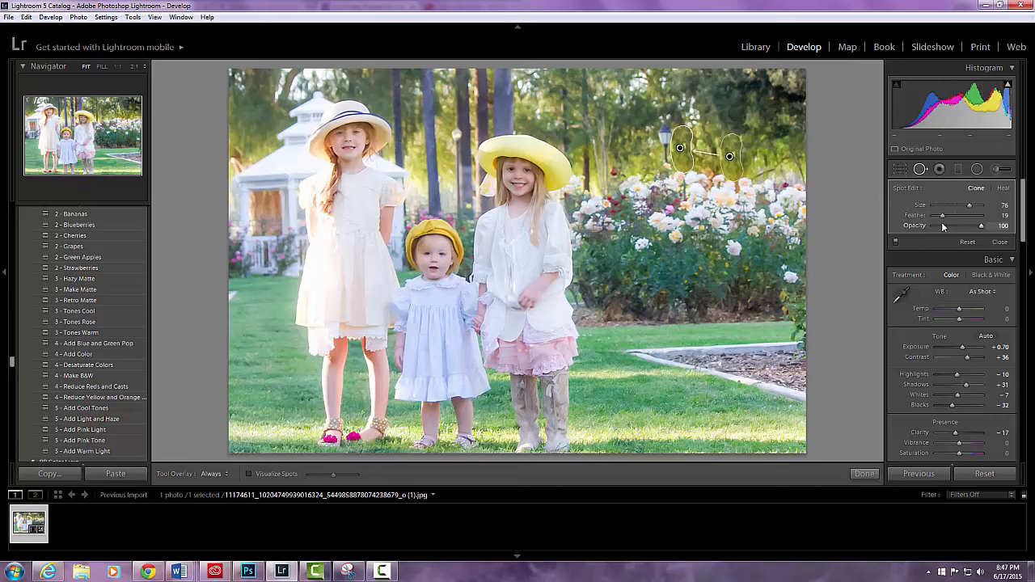
left_click_drag(943, 217, 972, 222)
left_click_drag(734, 144, 714, 137)
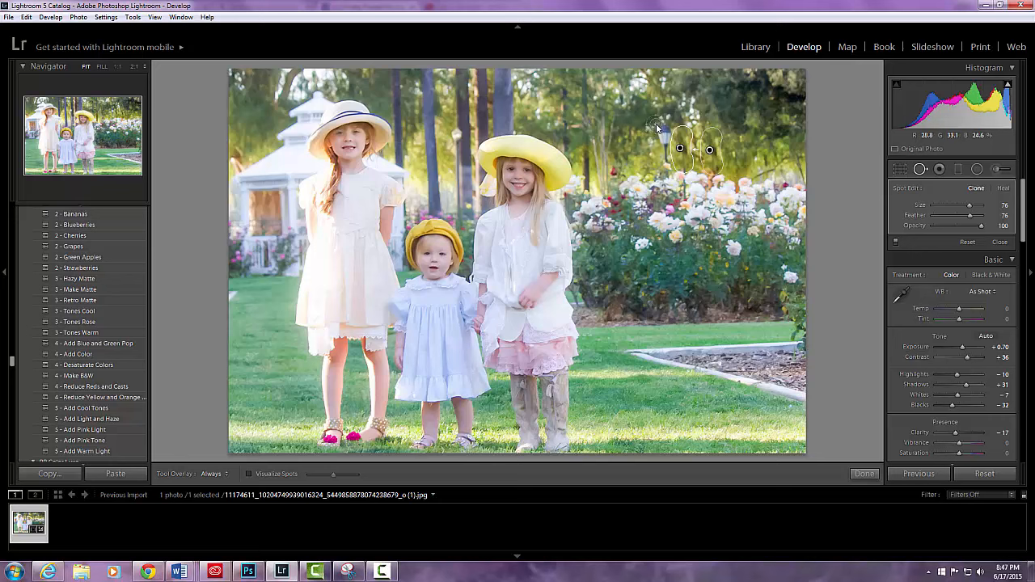
left_click_drag(660, 118, 668, 159)
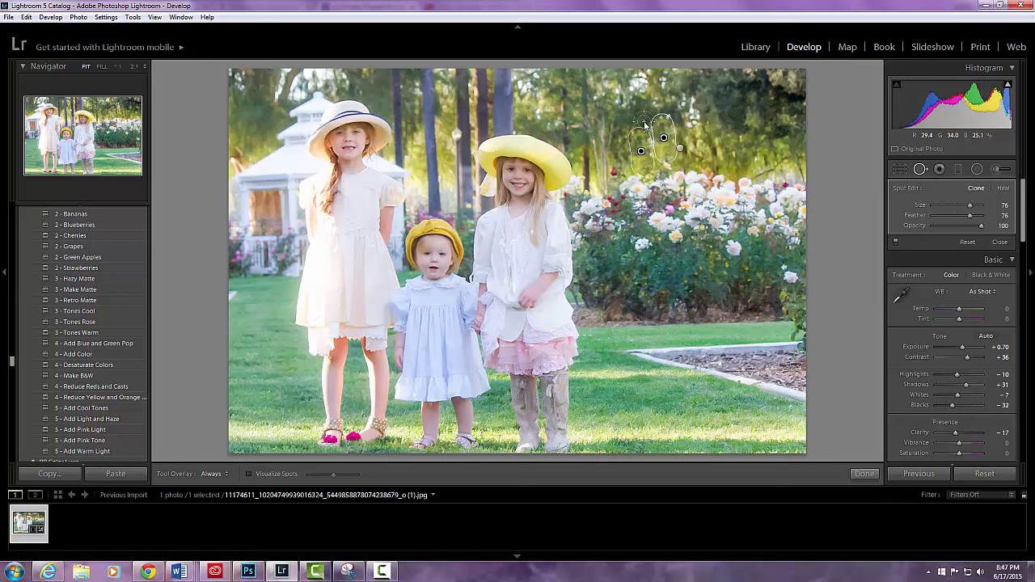
left_click(1001, 242)
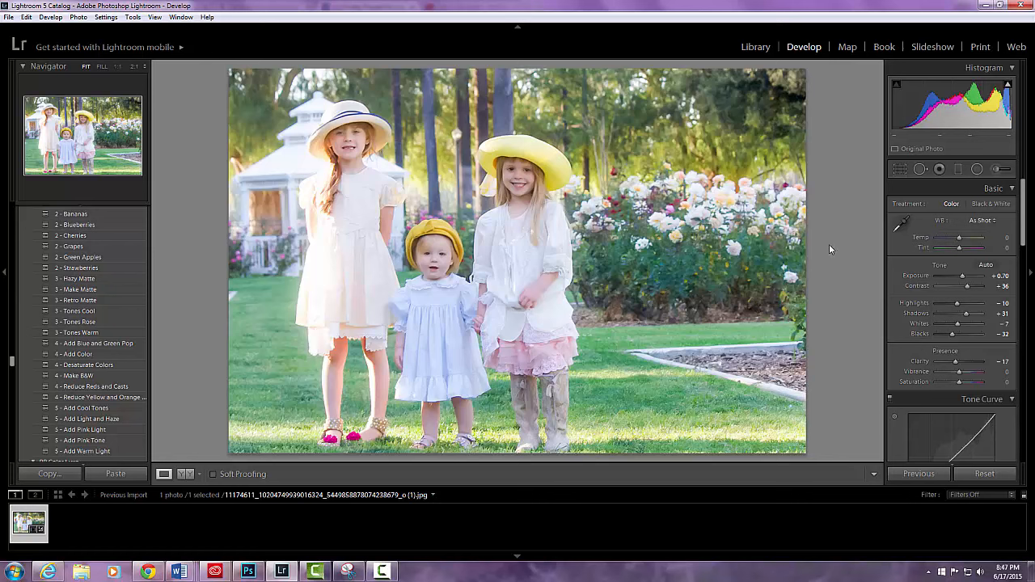
Step: Apply 4 Grad Colorful Background graduated filters inward from the photo's right, left and top edges, and close the filter tool
left_click(959, 169)
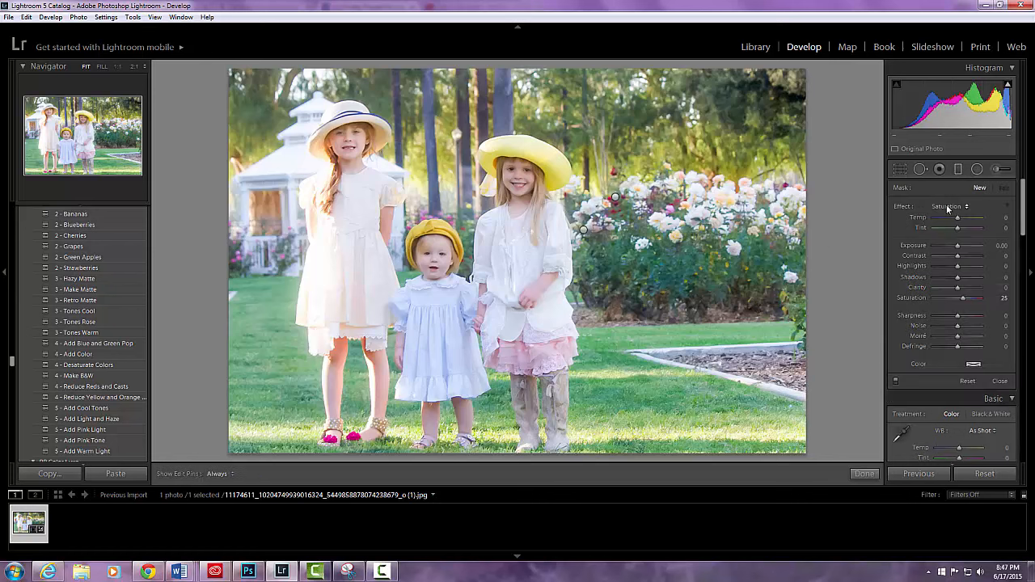
left_click(969, 208)
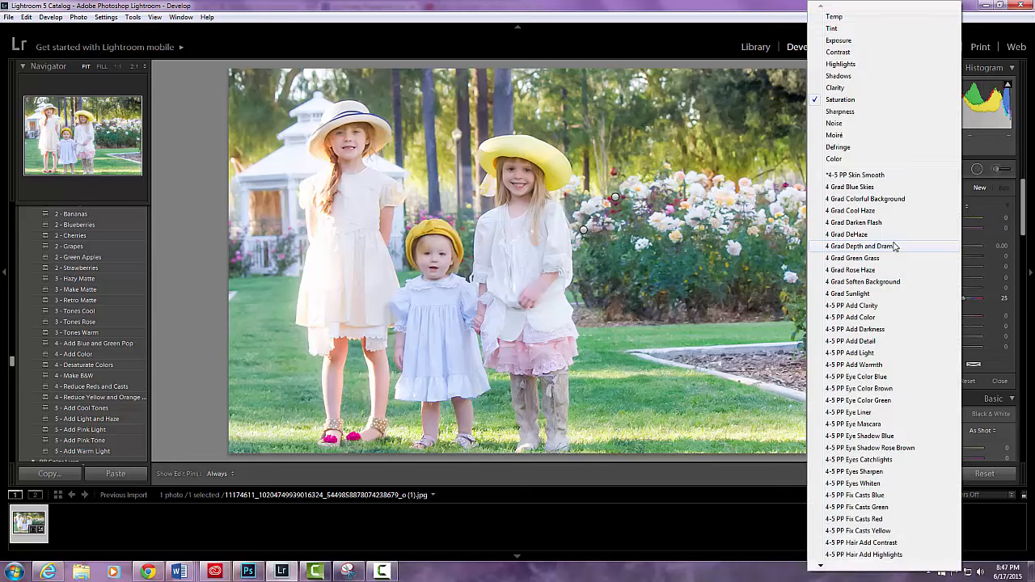
left_click(896, 202)
left_click_drag(800, 206, 434, 216)
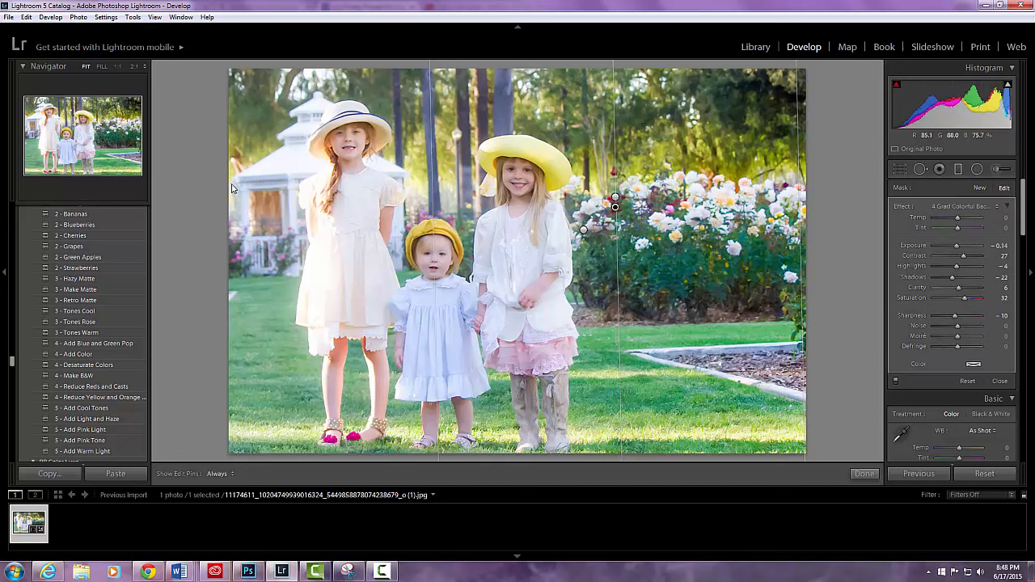
left_click_drag(237, 188, 366, 194)
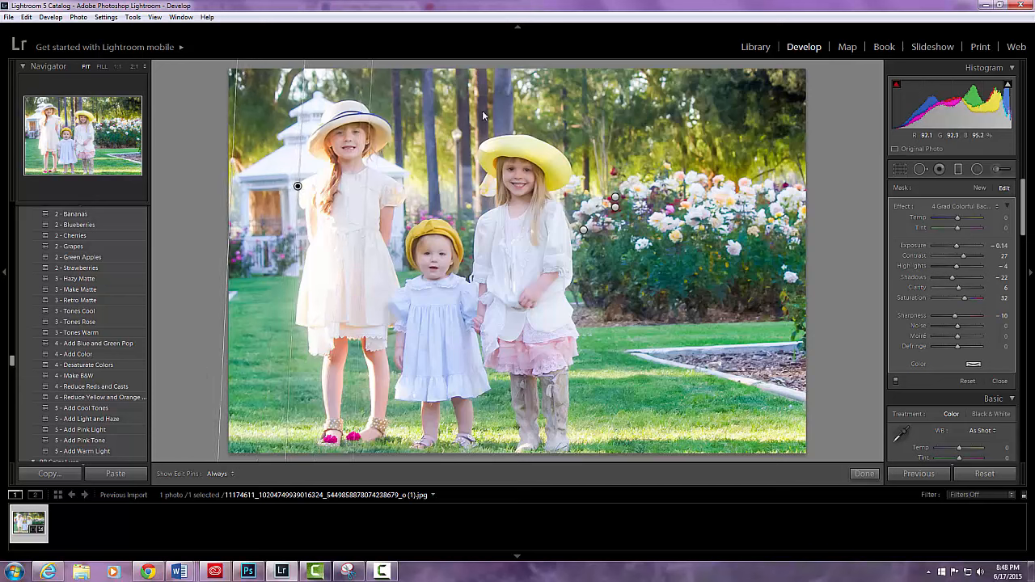
left_click_drag(497, 74, 490, 165)
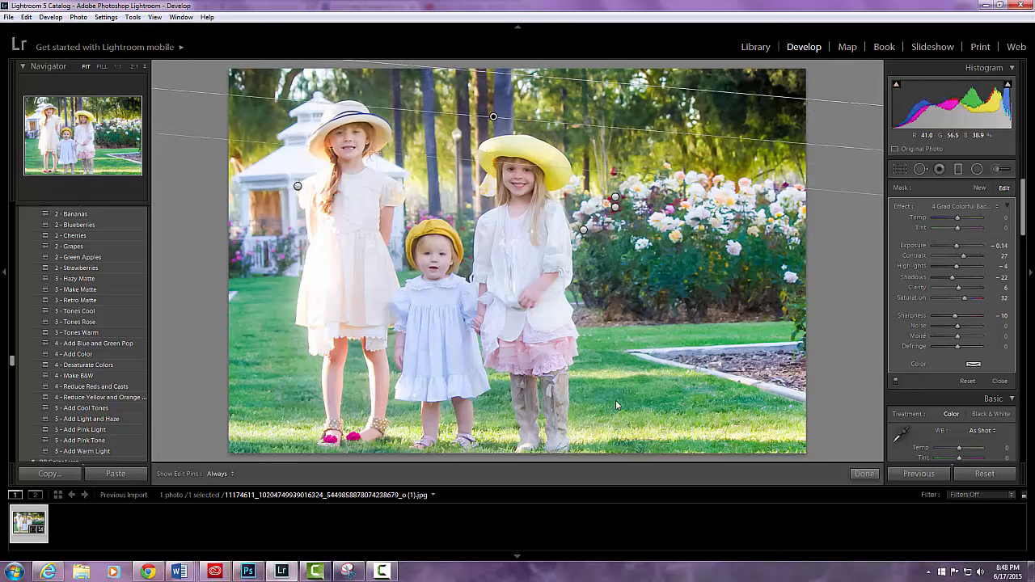
left_click(1000, 383)
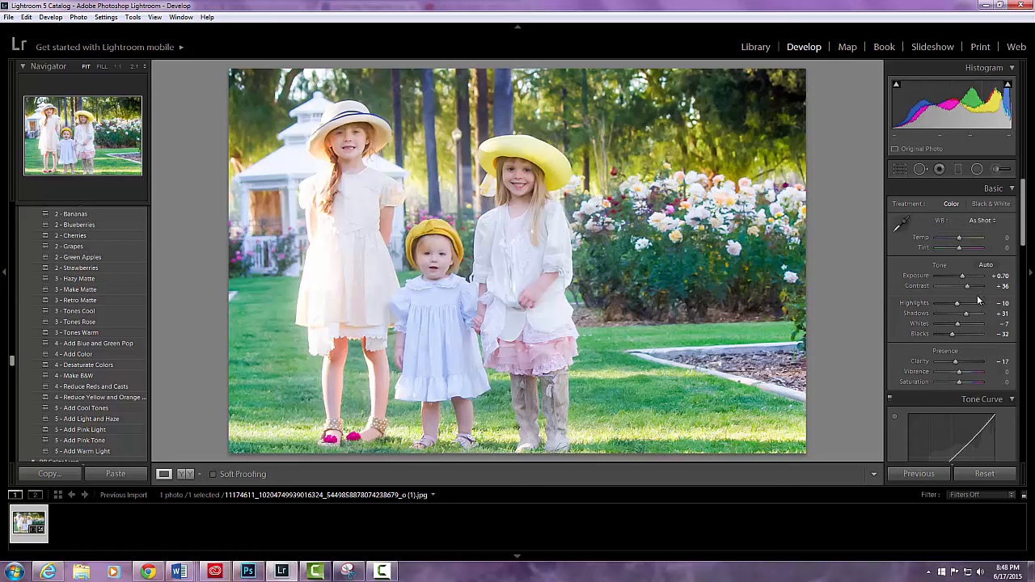
Step: Set the yellow color's saturation to -20 and luminance to +9
scroll(979, 299, "down", 5)
scroll(974, 295, "down", 2)
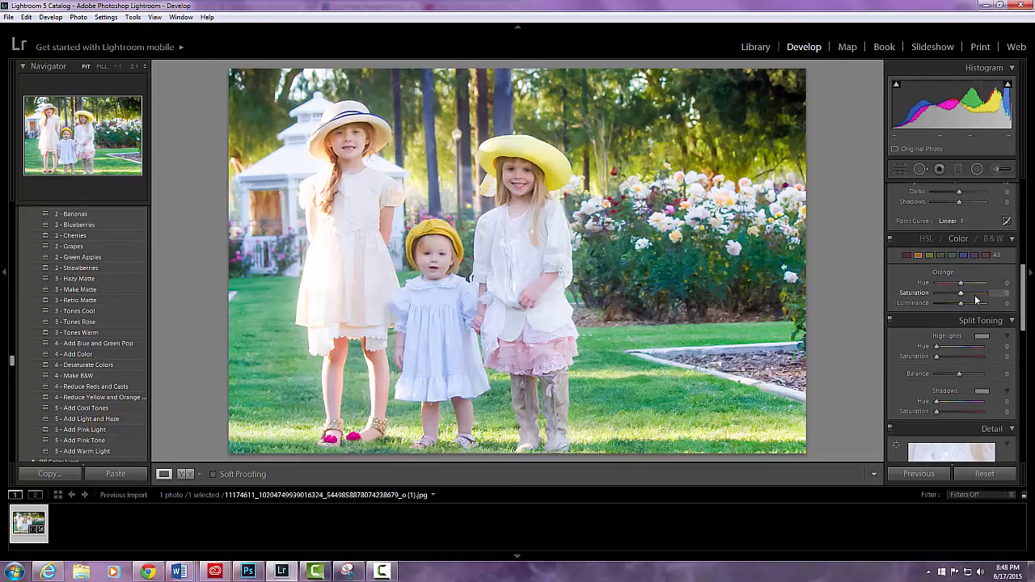
left_click(930, 257)
left_click_drag(956, 293, 956, 293)
left_click_drag(960, 306, 963, 305)
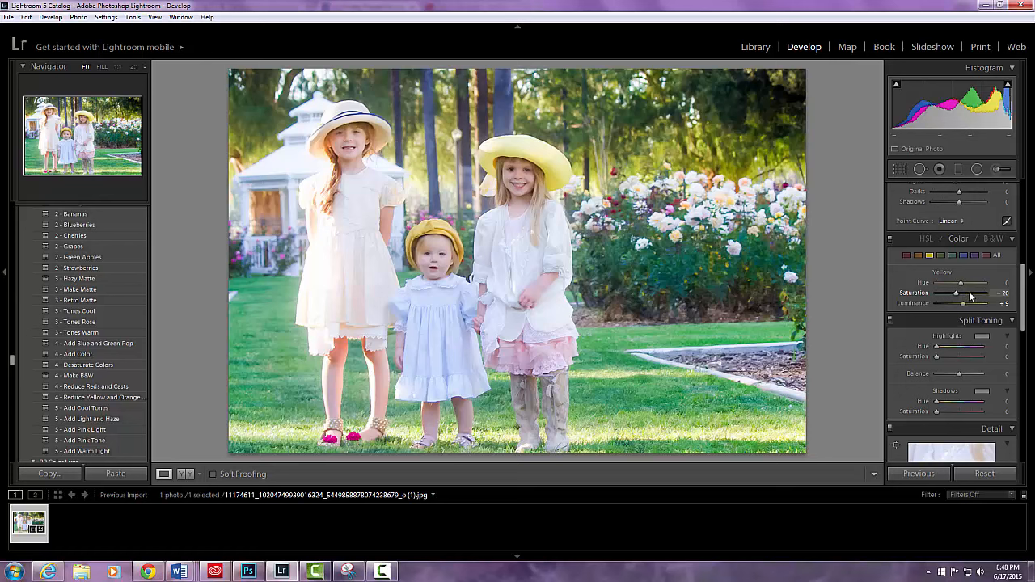
Step: Set Blacks to -5 and check the photo's highlight clipping
scroll(916, 189, "up", 10)
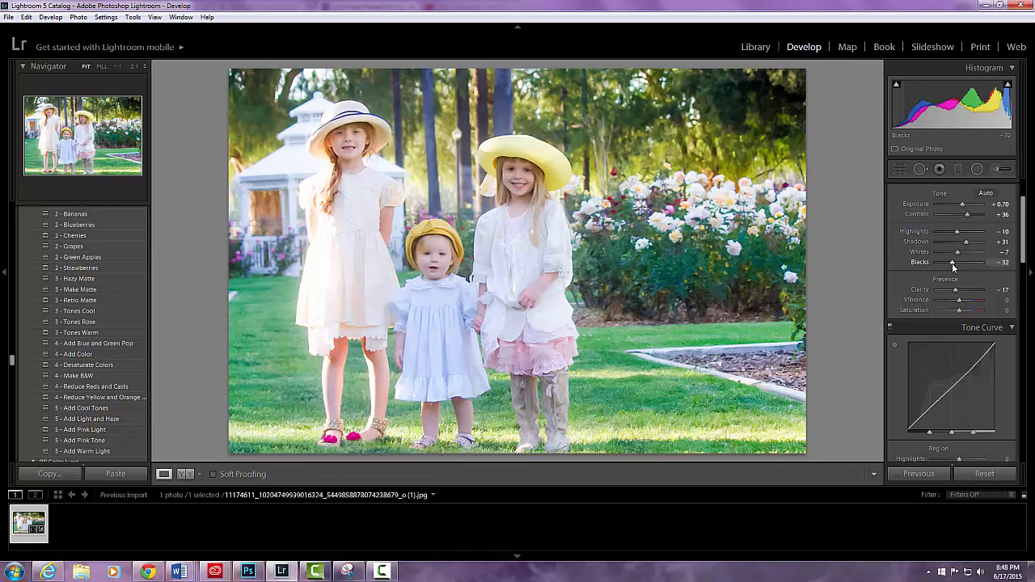
left_click_drag(953, 263, 960, 265)
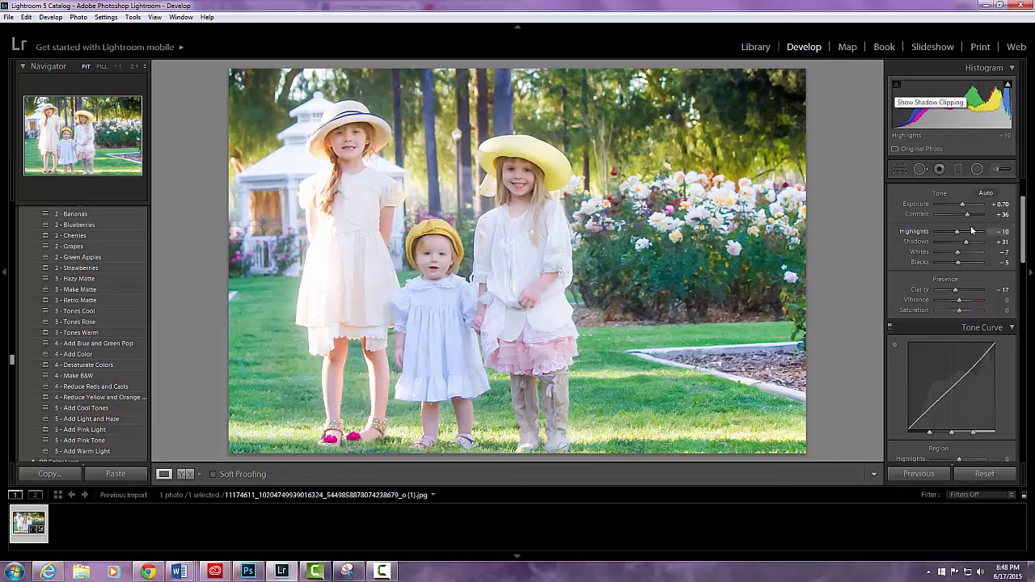
left_click_drag(960, 265, 960, 264)
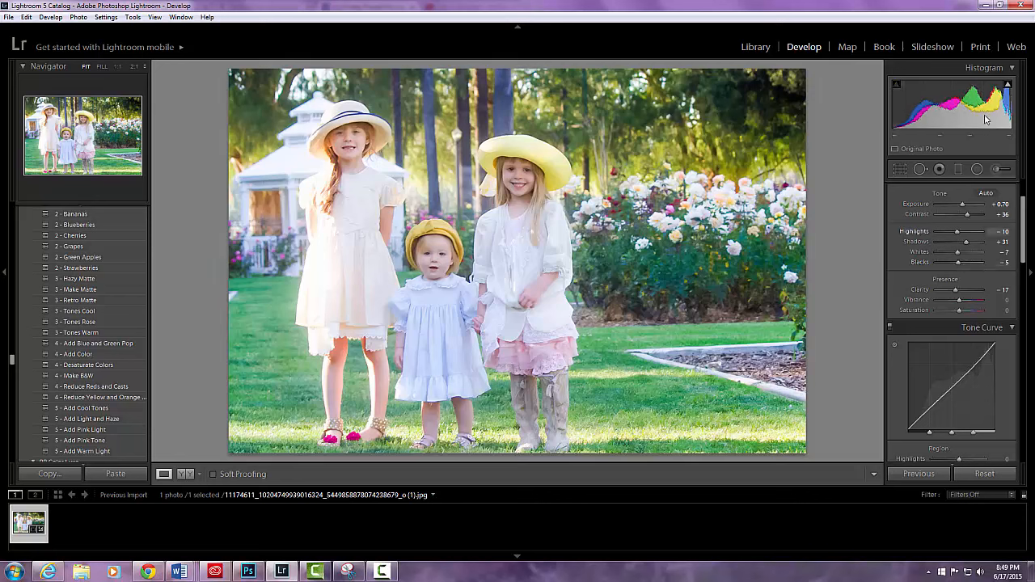
left_click(1008, 84)
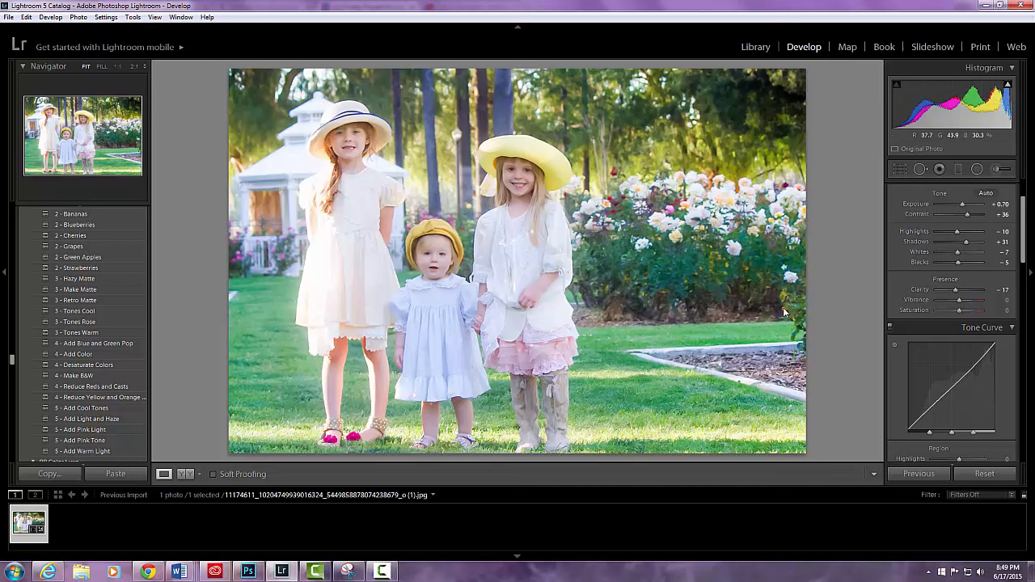
Step: Paint a new 4-5 PP Add Darkness brush mask over the tallest girl's dress at brush size 9.0
left_click(998, 170)
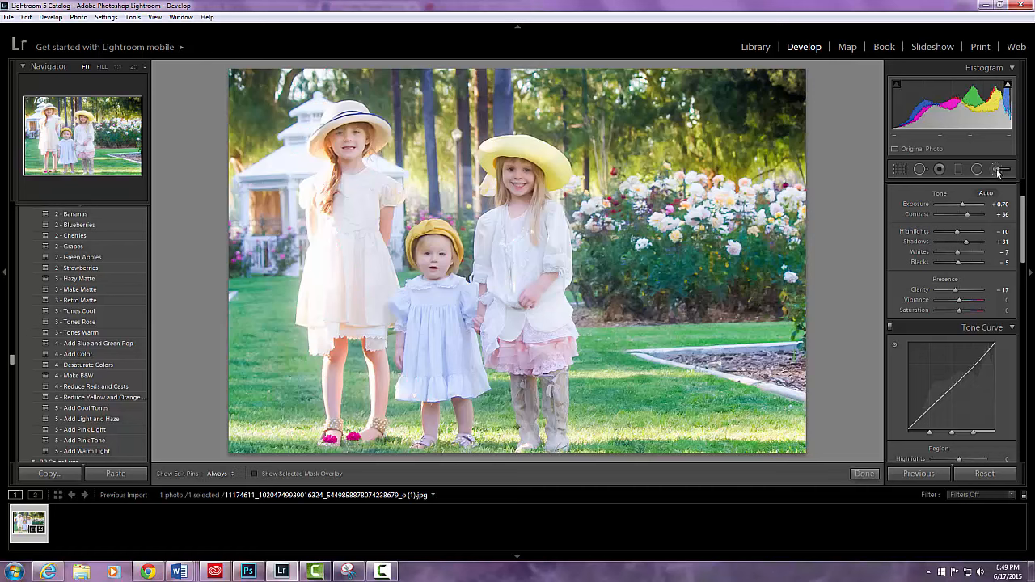
left_click(998, 208)
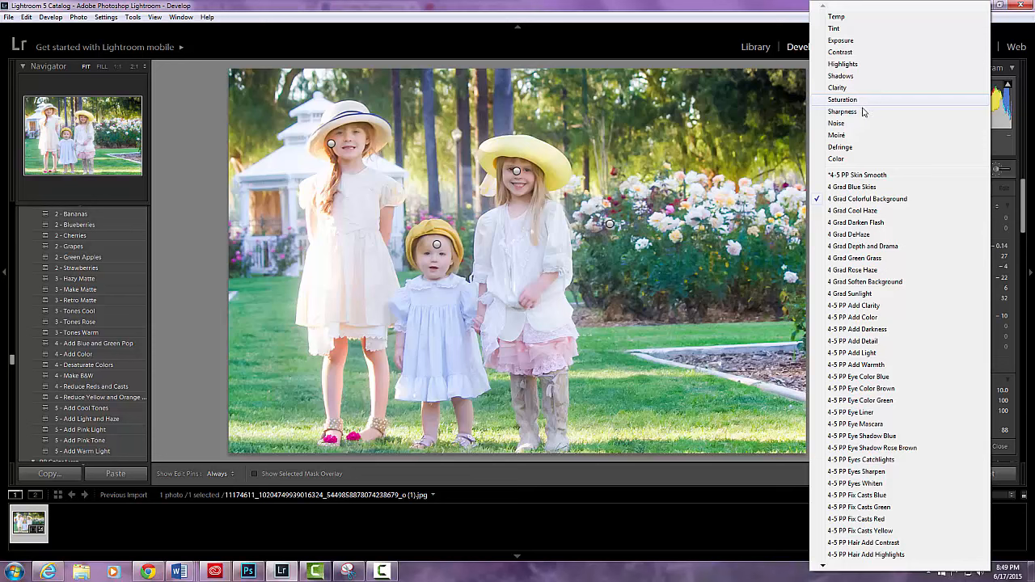
left_click(871, 332)
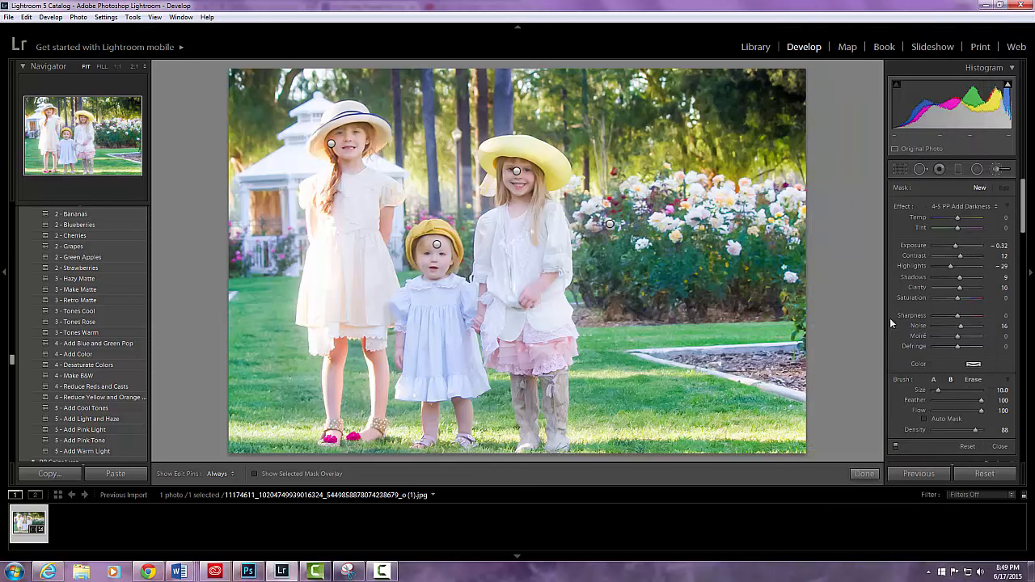
key("bracketleft")
key("h")
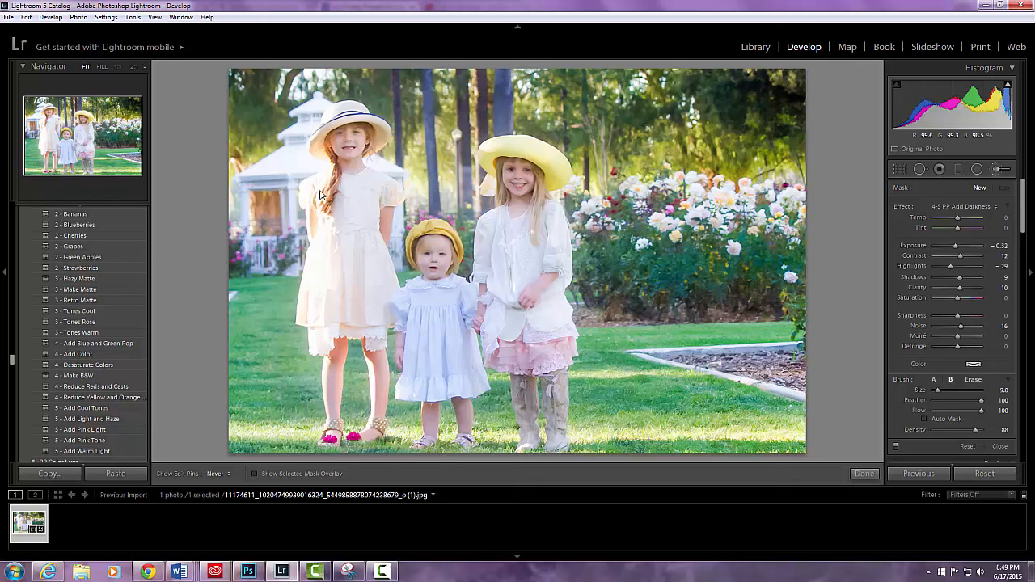
key("h")
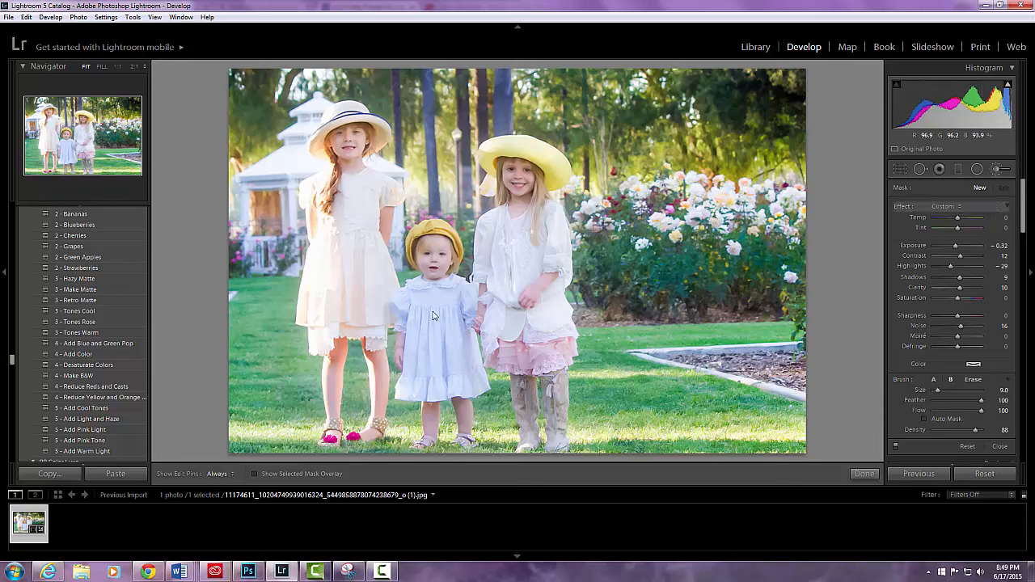
Step: Check highlight clipping, set the dress darkness mask's exposure to -0.51, and close the brush
left_click(1007, 84)
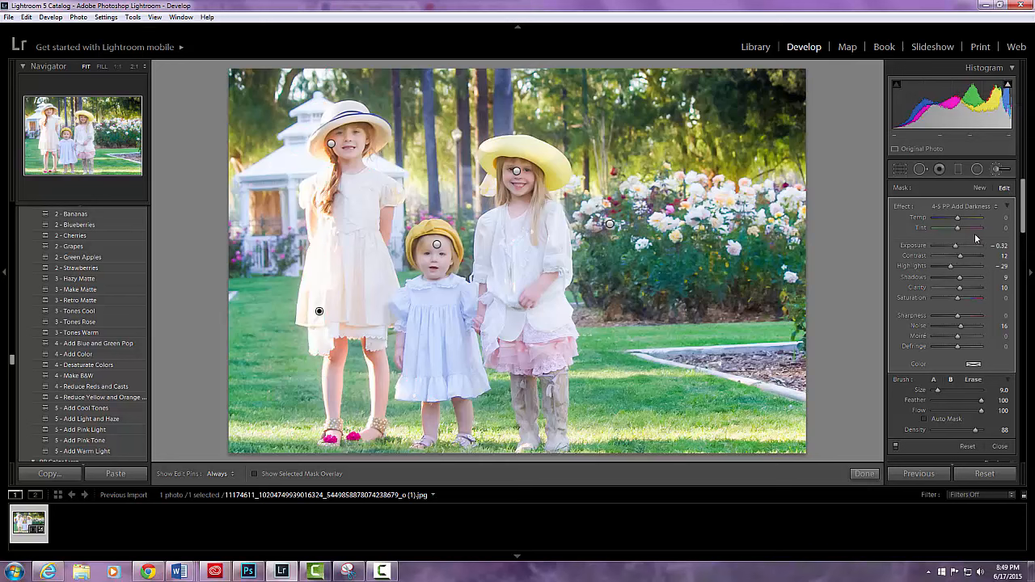
left_click_drag(959, 252, 957, 252)
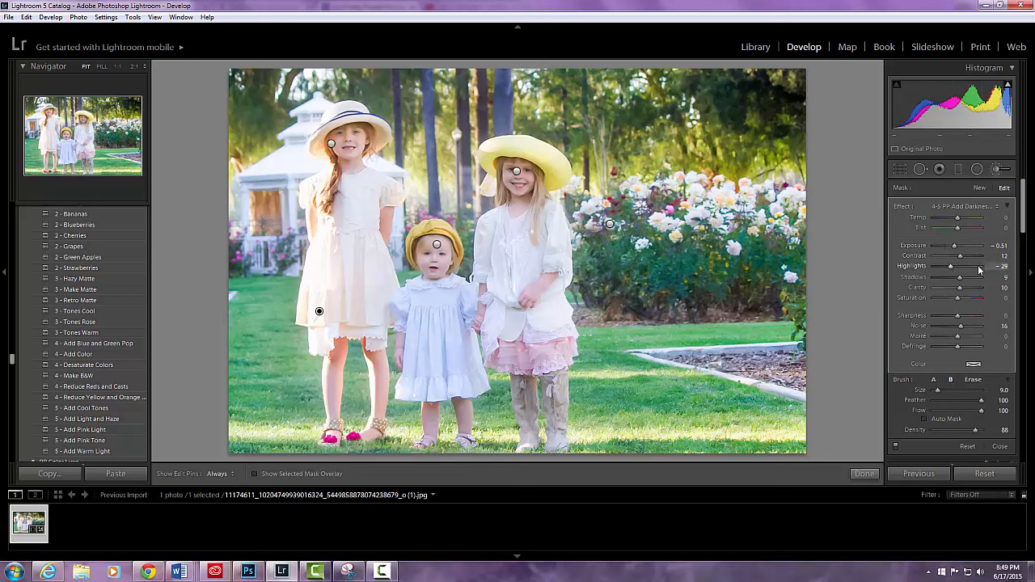
left_click(1008, 86)
left_click(1001, 445)
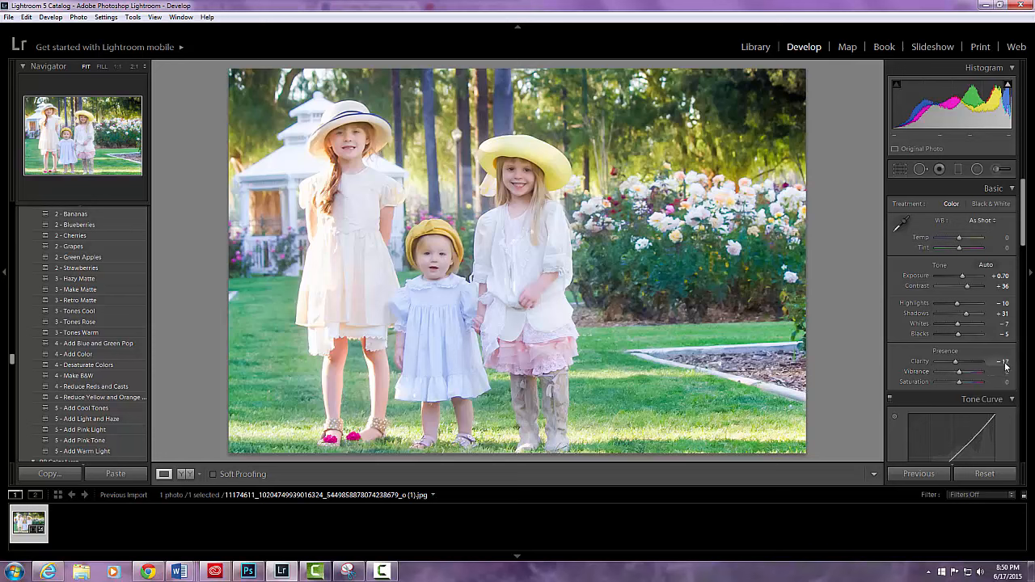
Step: Paint a new 4-5 PP Add Clarity brush mask over the tallest girl's dress at brush size 13.0 and set its clarity to 8
left_click(998, 170)
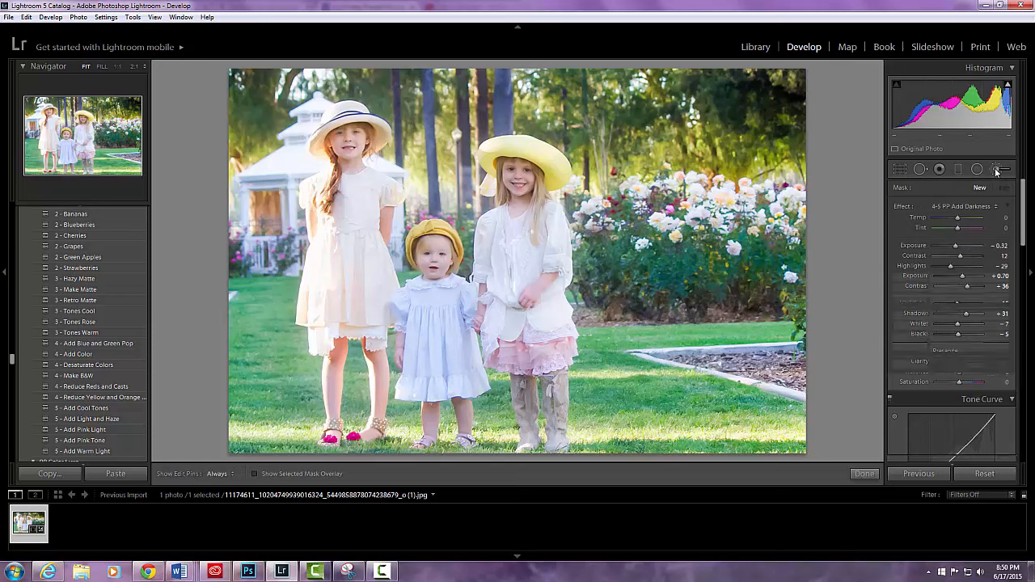
left_click(996, 208)
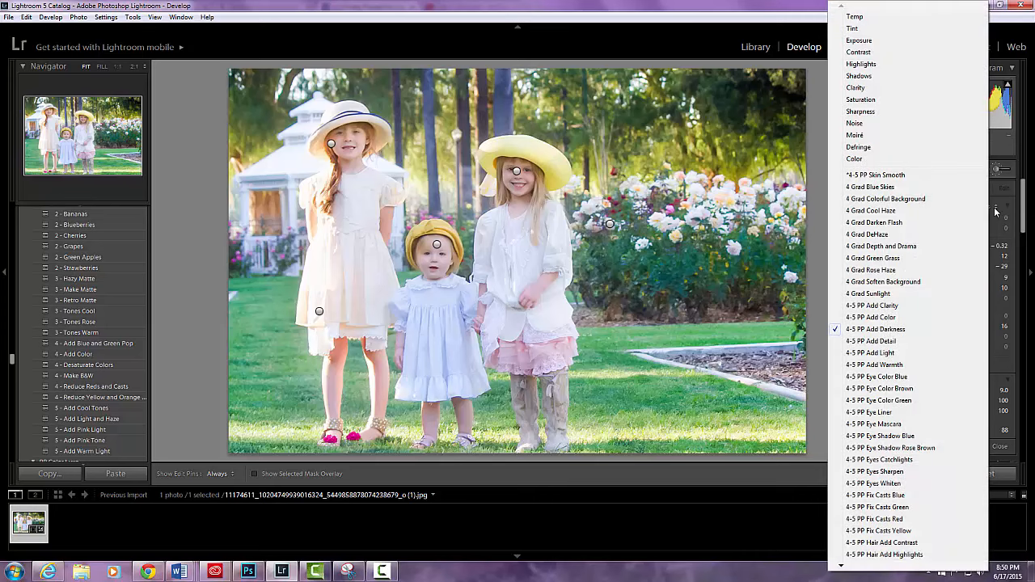
left_click(889, 305)
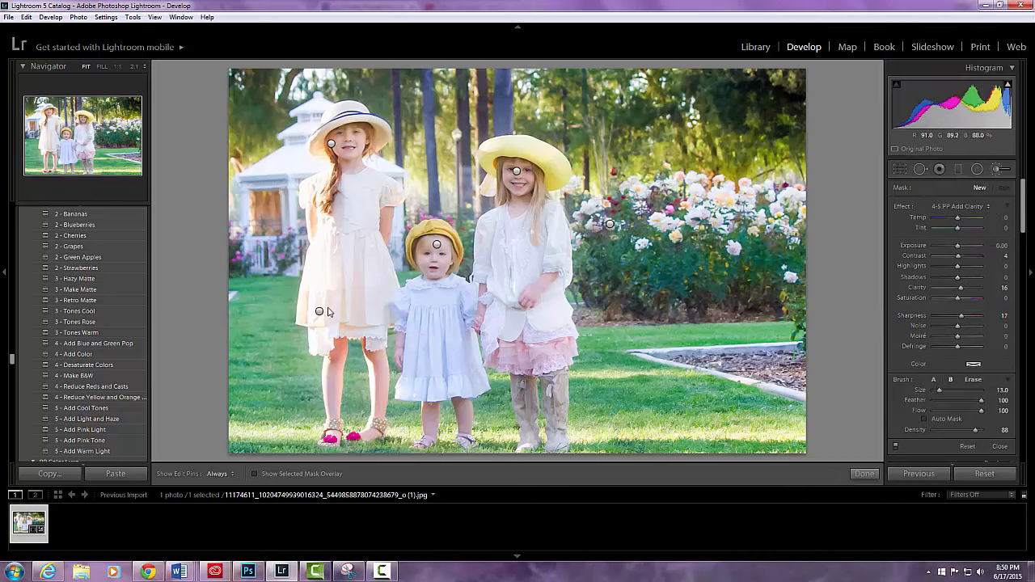
key("h")
scroll(322, 196, "up", 2)
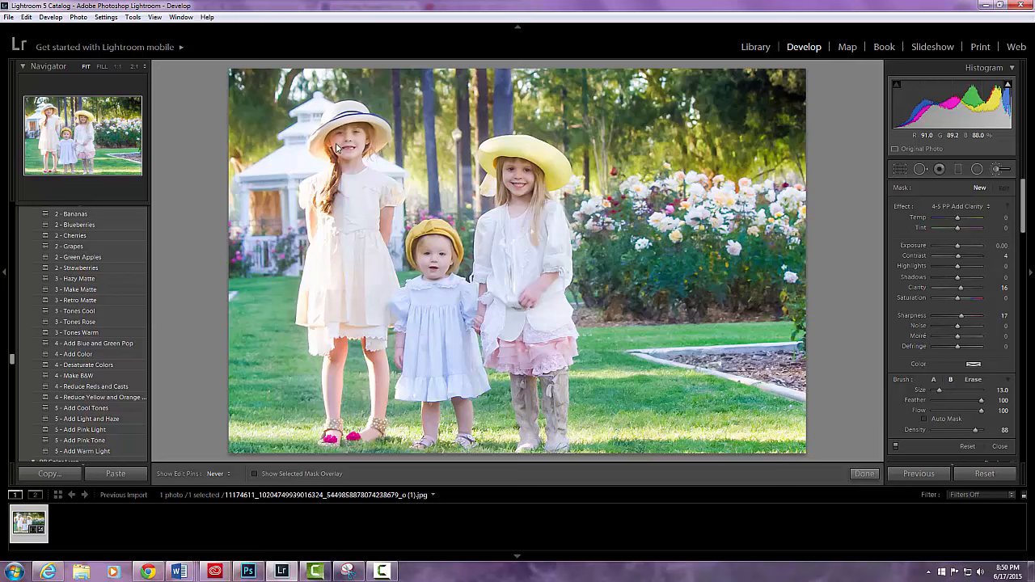
key("h")
left_click_drag(753, 307, 782, 308)
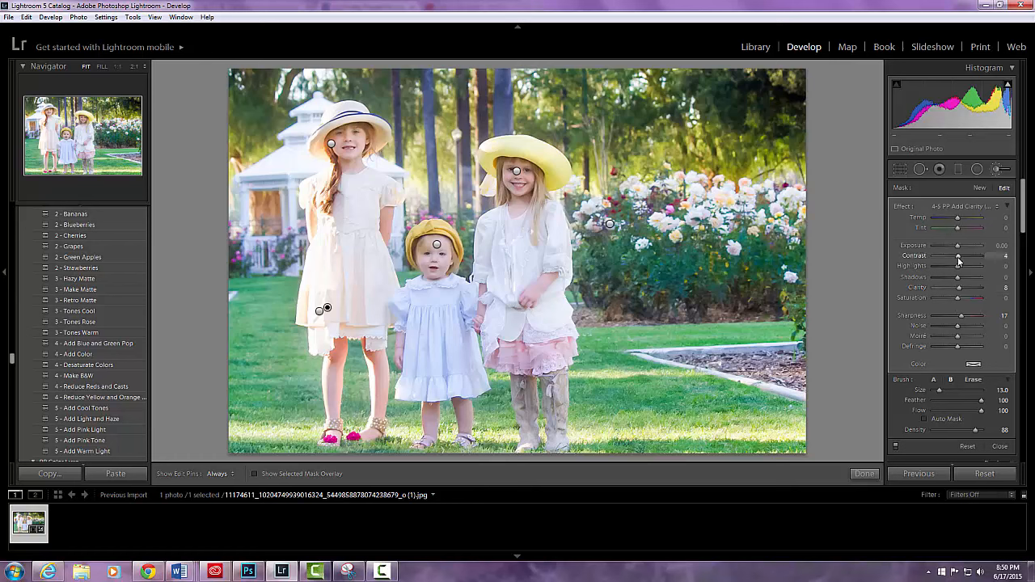
Step: Set the clarity mask's contrast to 20 and exposure to 0.05, and close the brush
left_click_drag(959, 261, 961, 262)
left_click_drag(959, 250, 960, 253)
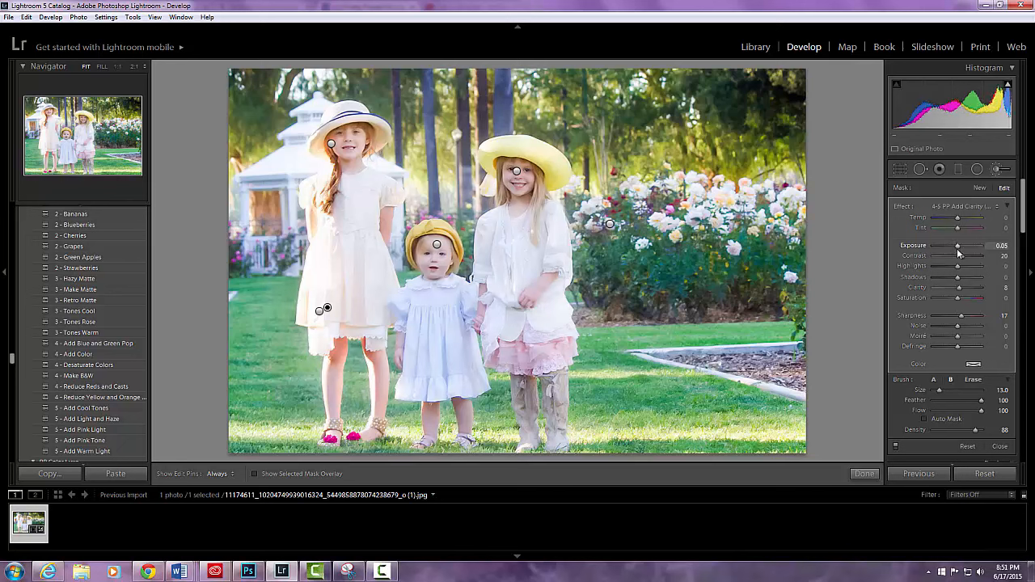
left_click(1001, 448)
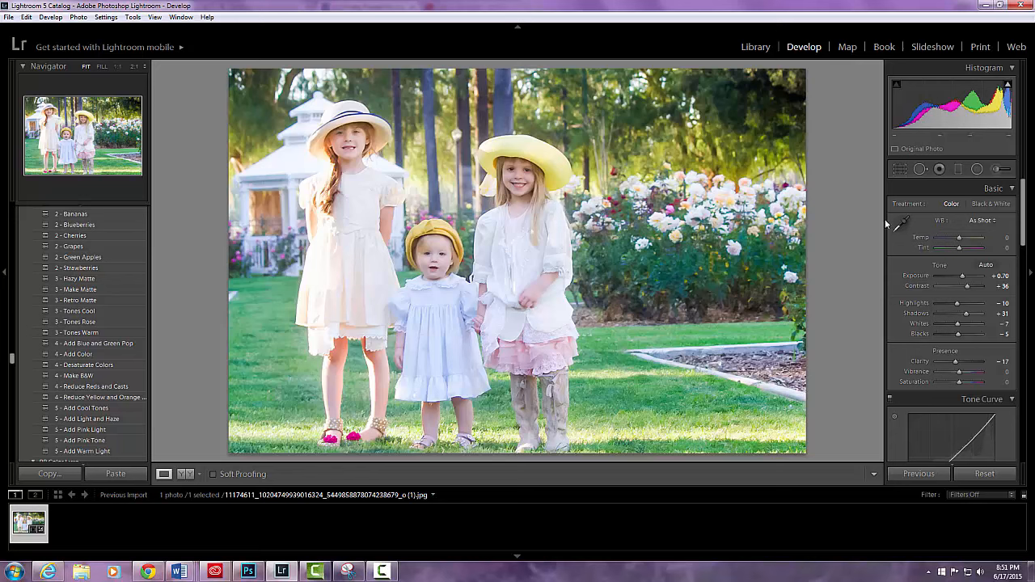
Step: Paint a new 4-5 PP Add Warmth brush mask over the smallest girl's face at brush size 5.0 and close the brush
left_click(999, 169)
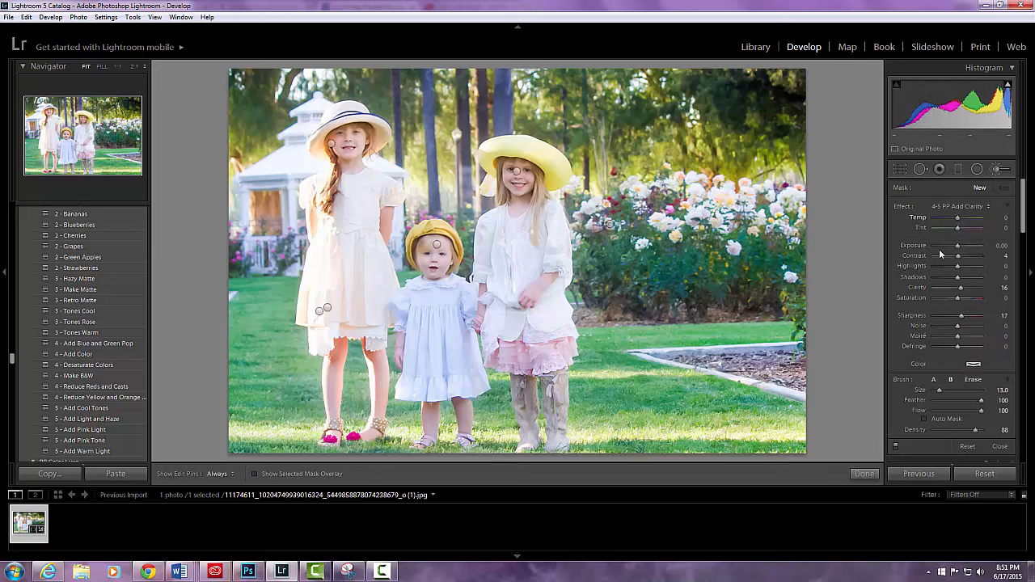
left_click(987, 208)
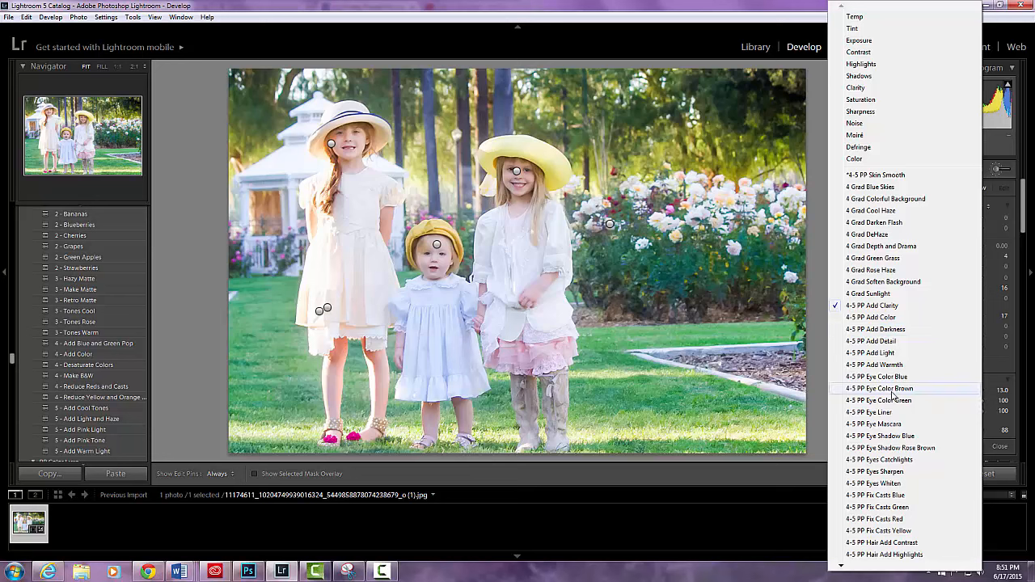
left_click(889, 365)
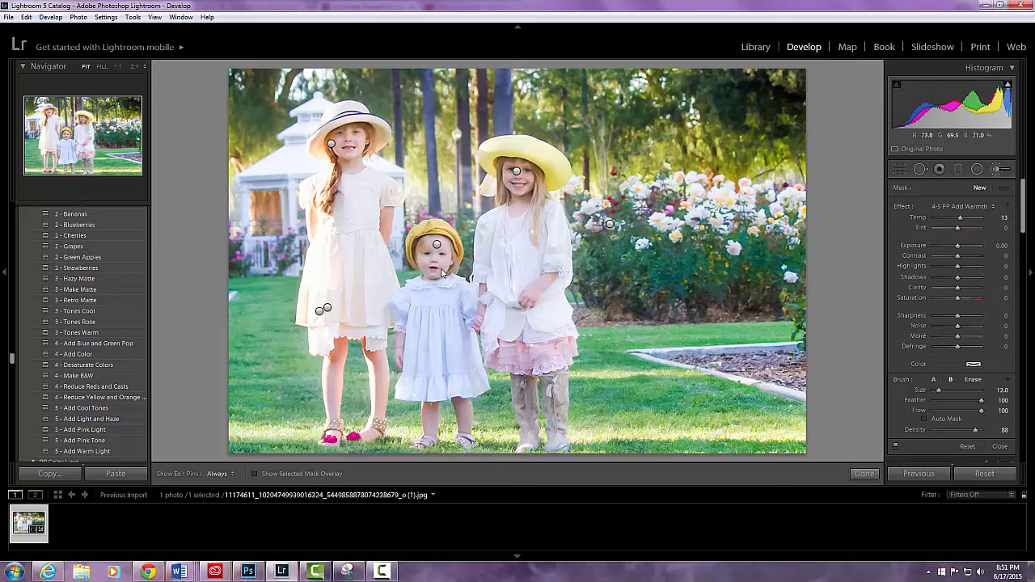
scroll(441, 273, "down", 3)
key("h")
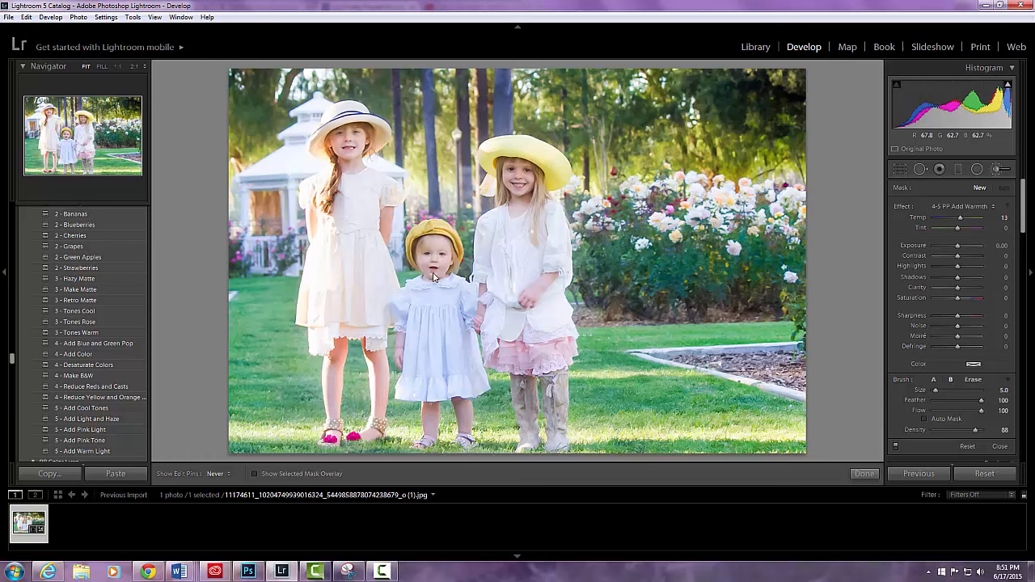
key("h")
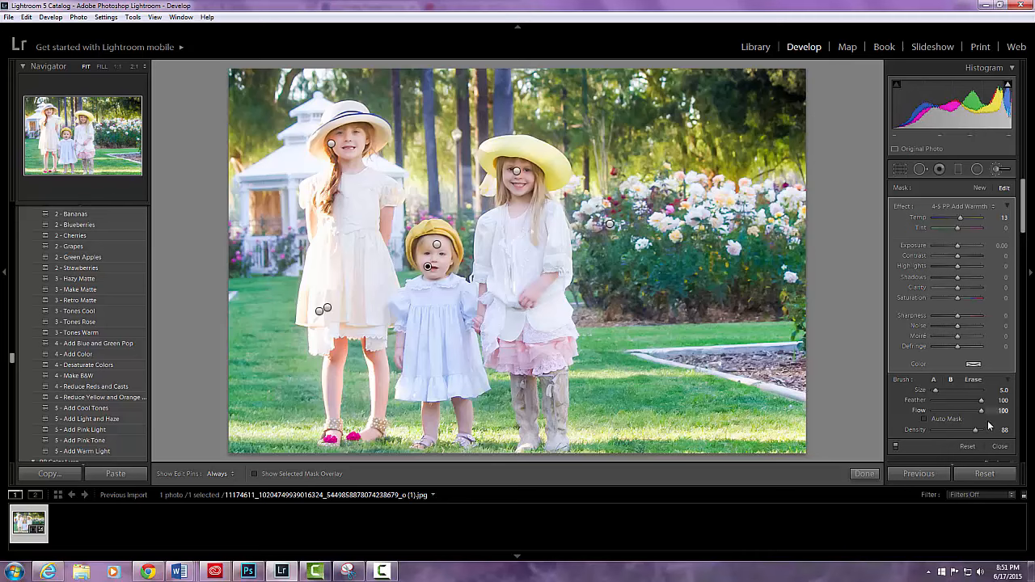
left_click(999, 446)
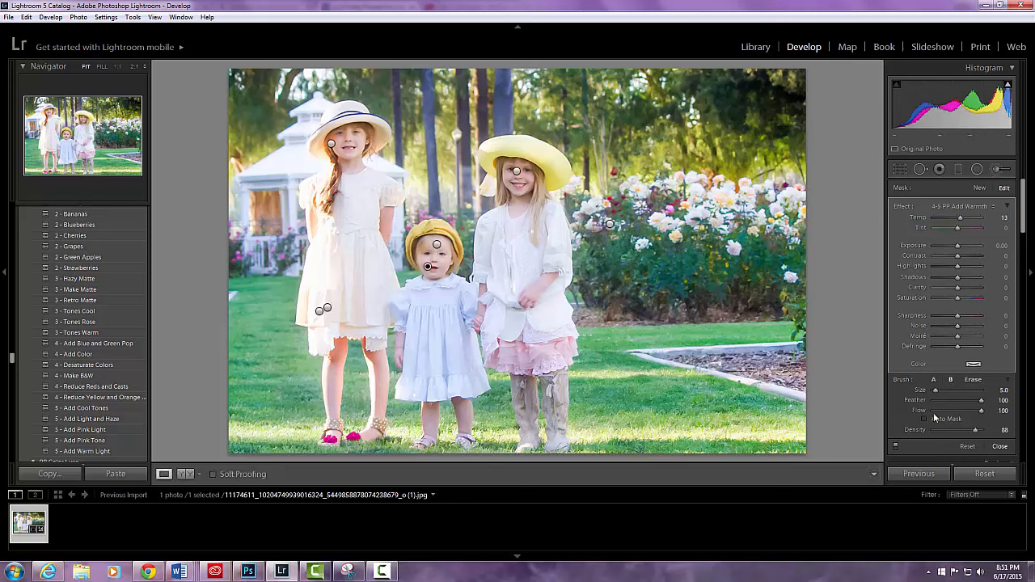
Step: Compare the photo before and after editing side by side, inspecting the girls and grass at 1:1 and at full fit
left_click(187, 474)
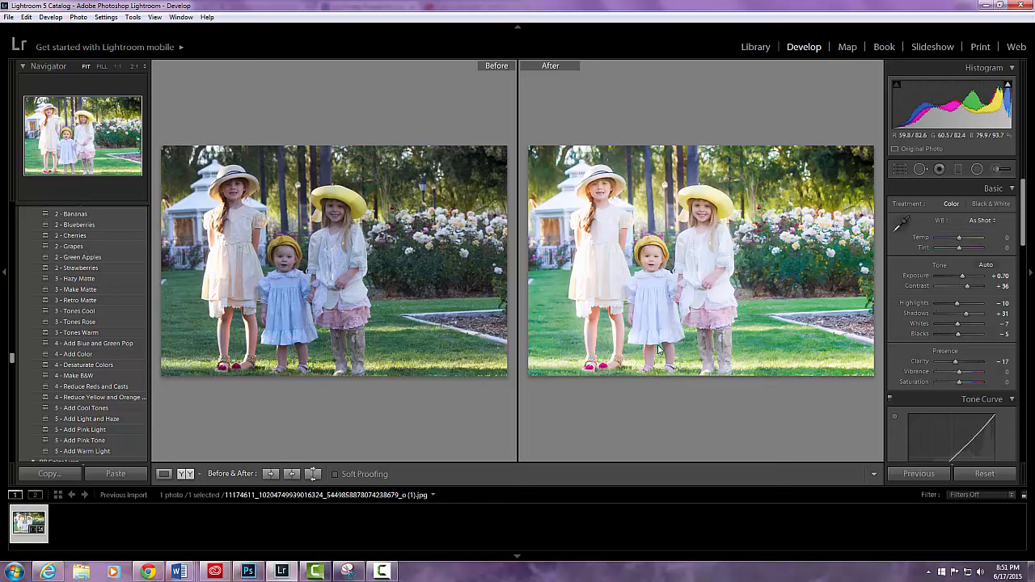
left_click(745, 334)
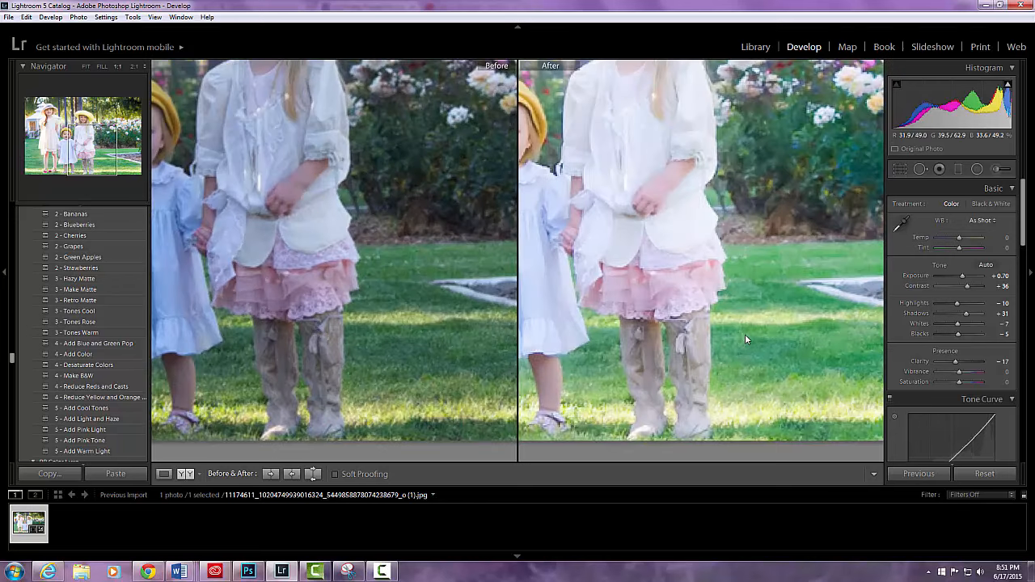
left_click(591, 322)
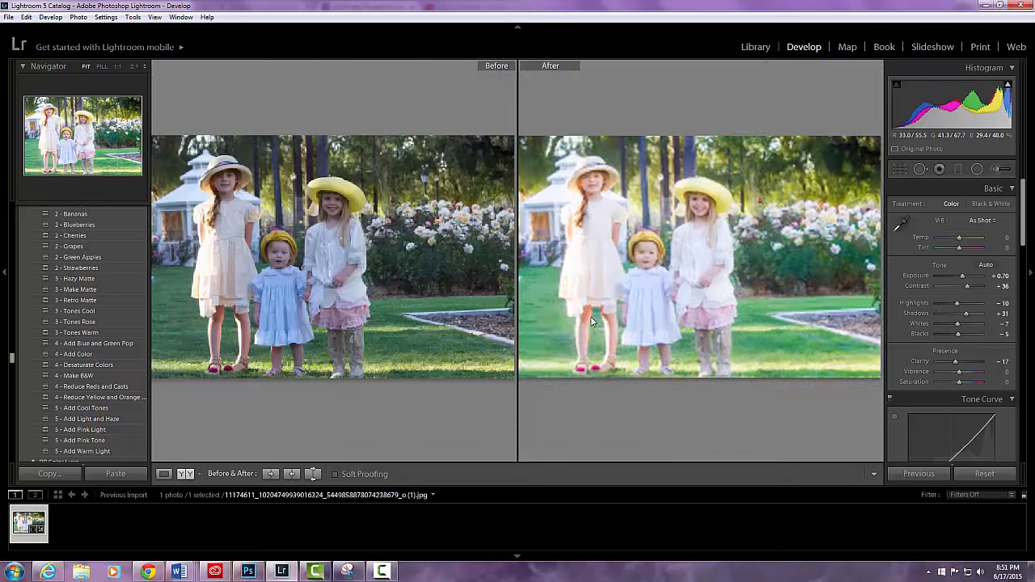